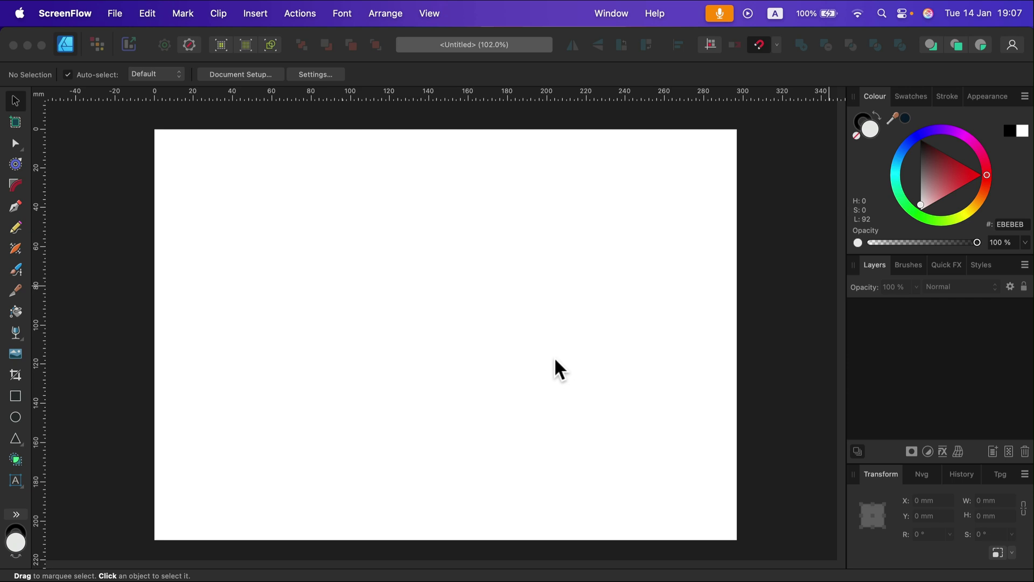
Step: Draw a large double star in the centre of the page
{"action": "left_click", "coordinate": [18, 439]}
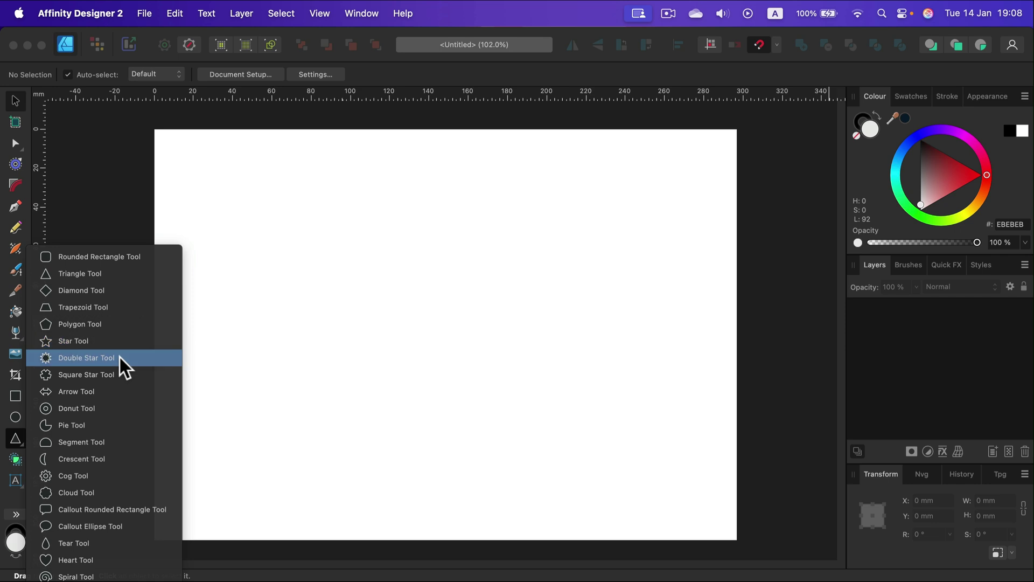
{"action": "left_click", "coordinate": [86, 358]}
{"action": "left_click_drag", "start_coordinate": [290, 183], "coordinate": [614, 431]}
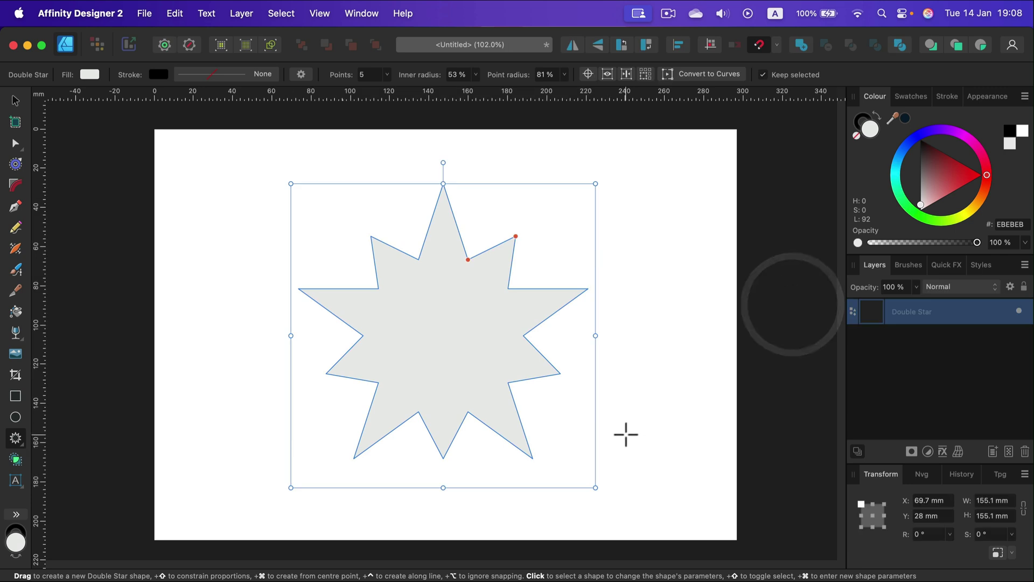
Step: Remove the star's outline and give it an orange-red fill
{"action": "left_click", "coordinate": [862, 122]}
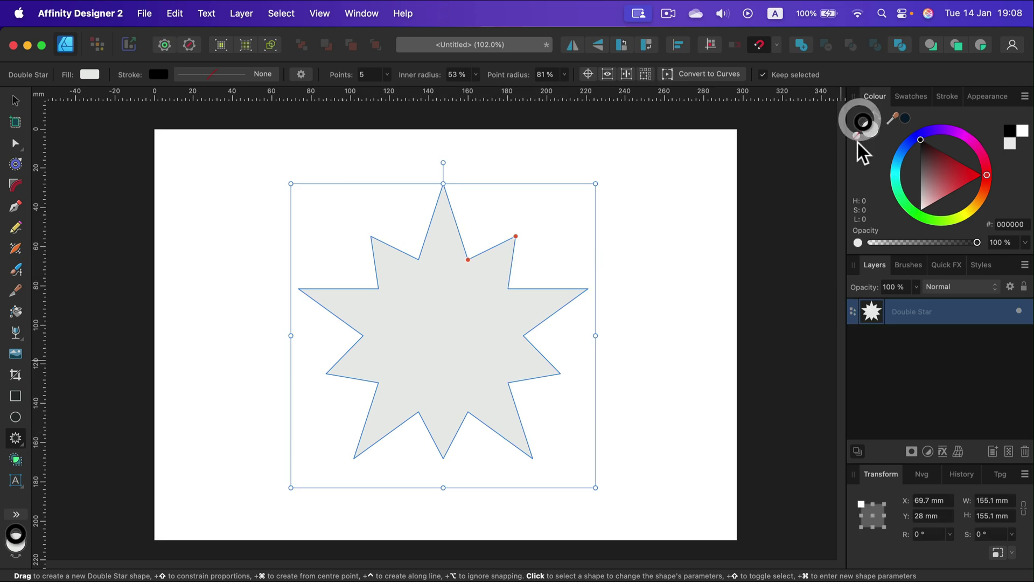
{"action": "left_click", "coordinate": [857, 136]}
{"action": "left_click", "coordinate": [869, 131]}
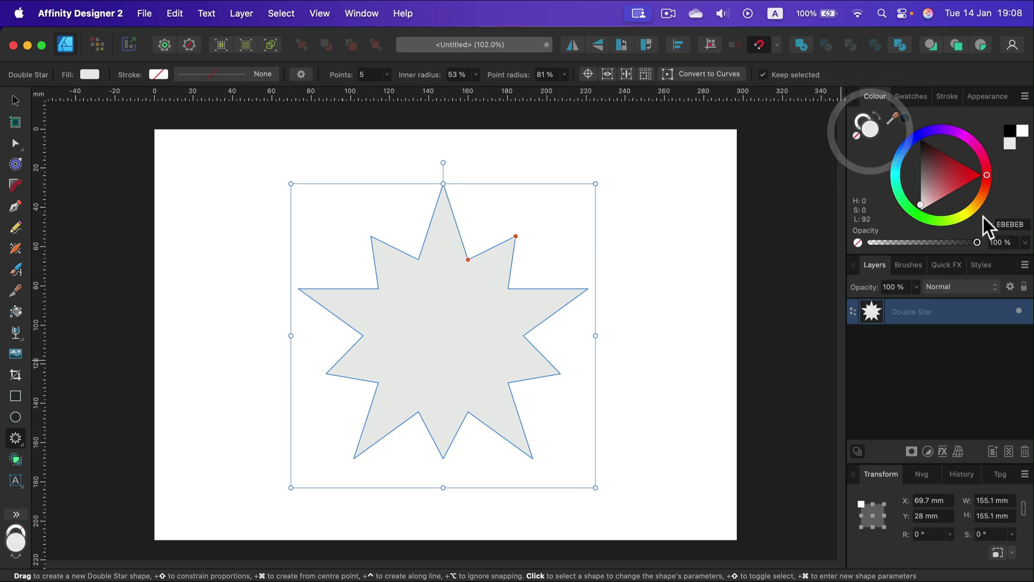
{"action": "mouse_move", "coordinate": [984, 191]}
{"action": "left_mouse_down"}
{"action": "mouse_move", "coordinate": [974, 208]}
{"action": "mouse_move", "coordinate": [1000, 194]}
{"action": "left_mouse_up"}
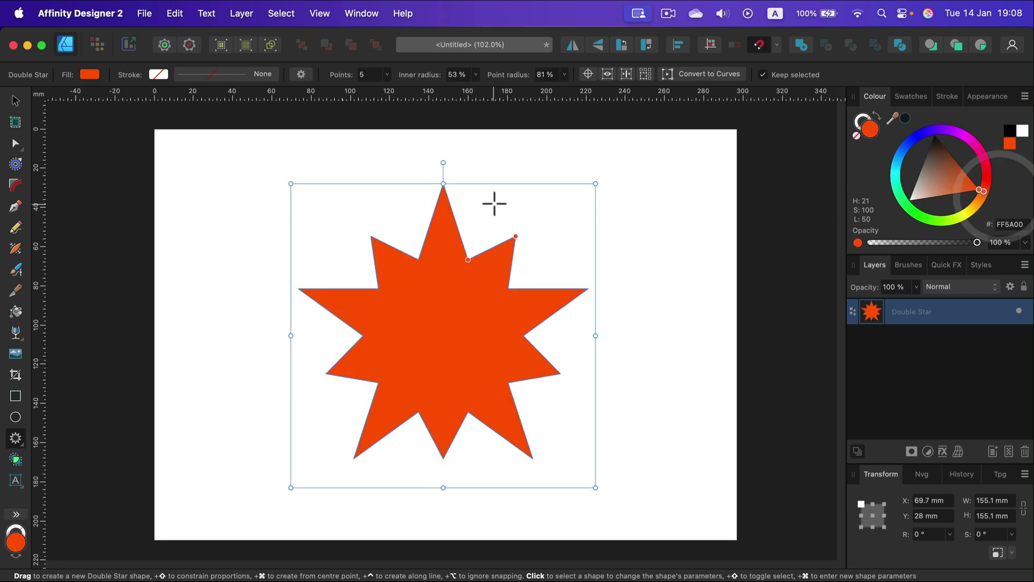
Step: Set the star to 8 points and raise its inner radius to 75%
{"action": "left_click", "coordinate": [386, 75]}
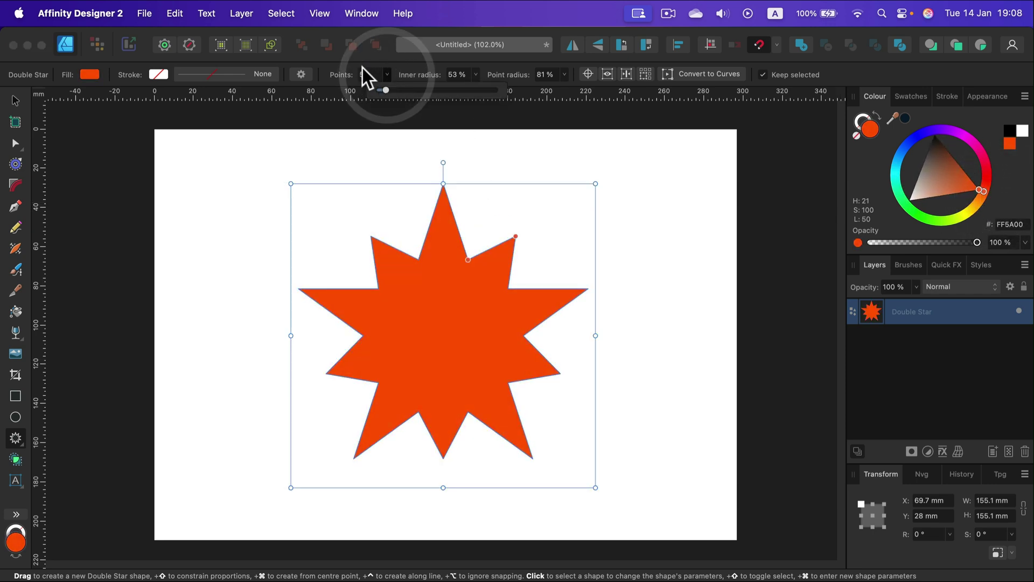
{"action": "left_click_drag", "start_coordinate": [390, 87], "coordinate": [396, 90]}
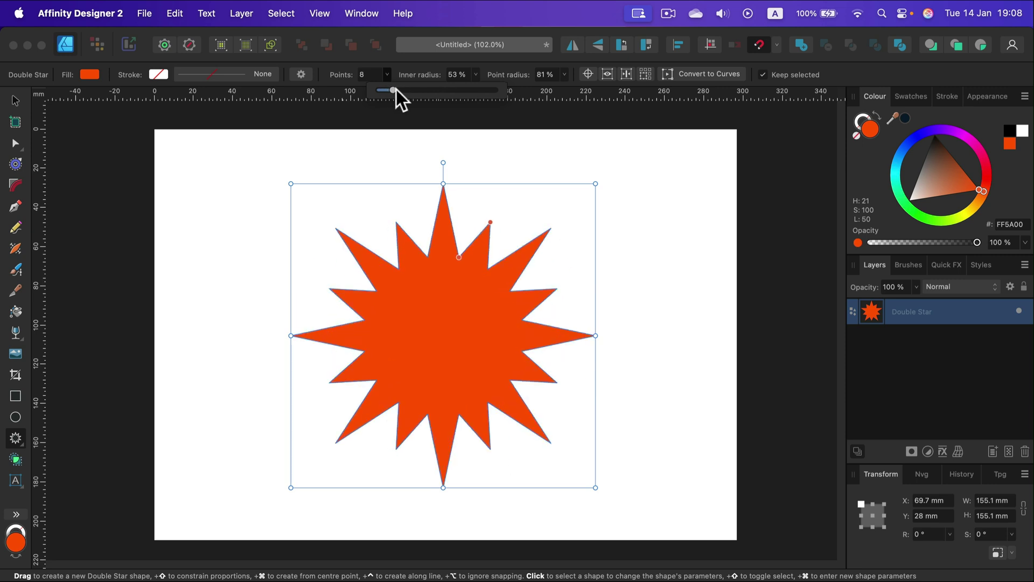
{"action": "left_click", "coordinate": [481, 73]}
{"action": "left_click", "coordinate": [475, 75]}
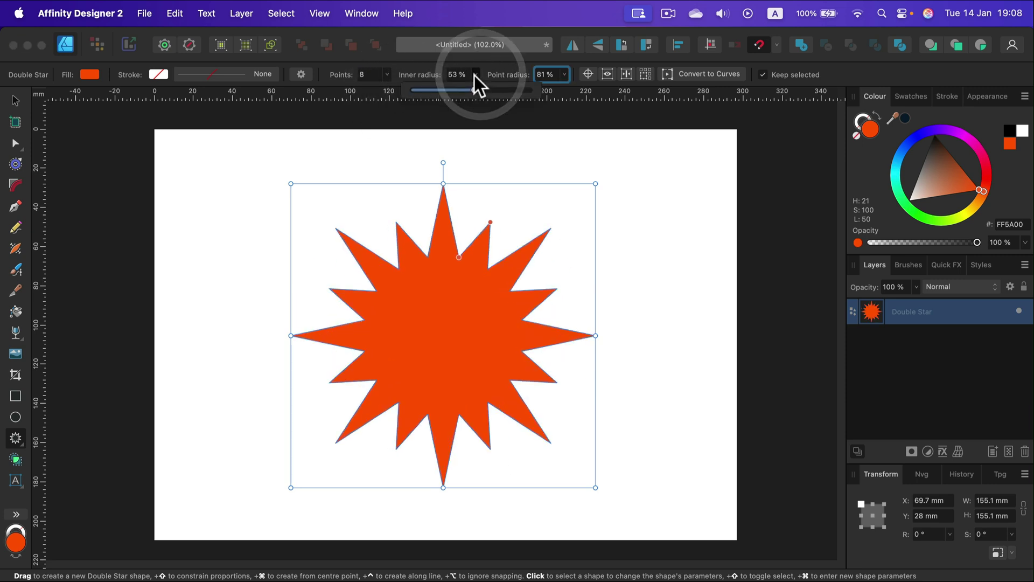
{"action": "left_click_drag", "start_coordinate": [475, 90], "coordinate": [496, 97]}
{"action": "left_click", "coordinate": [498, 77]}
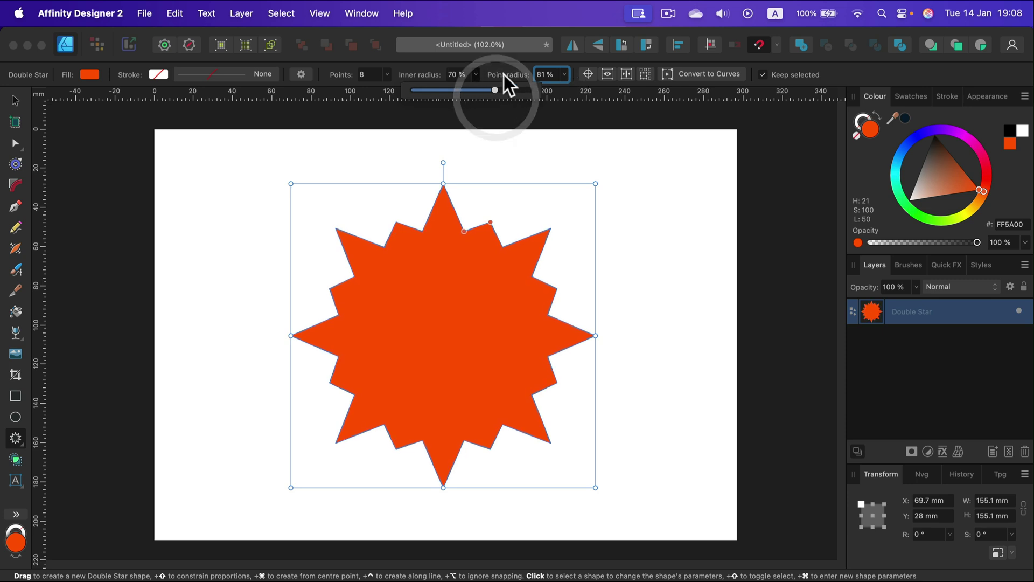
{"action": "left_click", "coordinate": [476, 75]}
{"action": "mouse_move", "coordinate": [477, 89]}
{"action": "left_mouse_down"}
{"action": "mouse_move", "coordinate": [427, 92]}
{"action": "mouse_move", "coordinate": [478, 90]}
{"action": "left_mouse_up"}
Step: Nudge the star slightly on the page
{"action": "left_click", "coordinate": [13, 100]}
{"action": "left_click", "coordinate": [619, 236]}
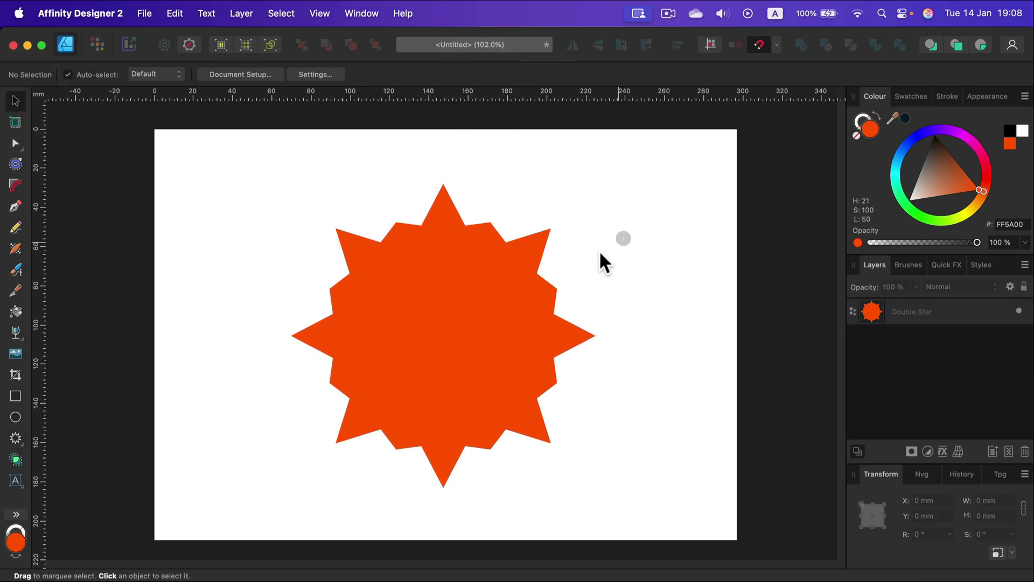
{"action": "left_click", "coordinate": [525, 297]}
{"action": "left_click_drag", "start_coordinate": [524, 299], "coordinate": [519, 322]}
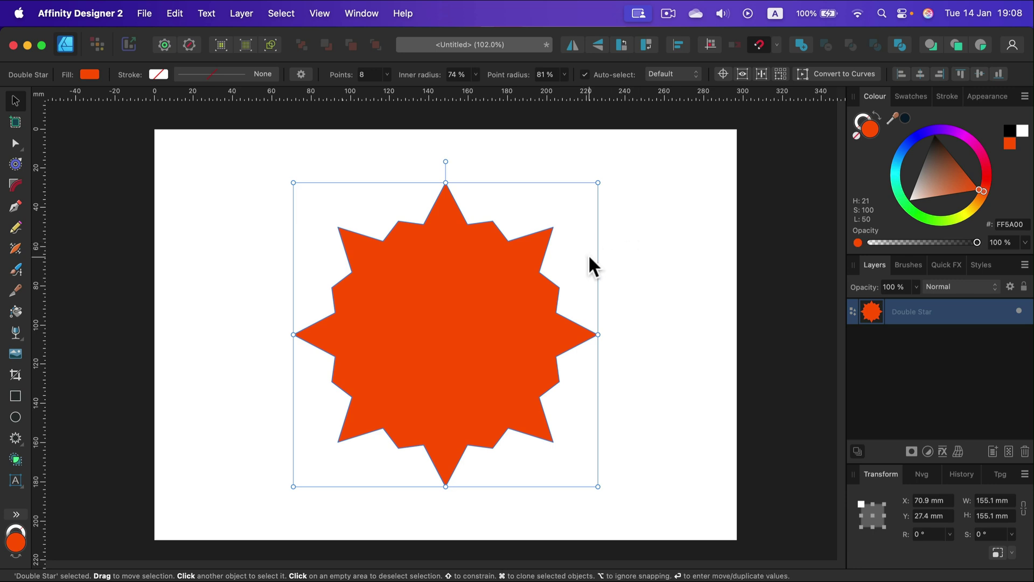
Step: Knife a straight cut across the star's upper part and pull the top piece away
{"action": "left_click", "coordinate": [18, 290]}
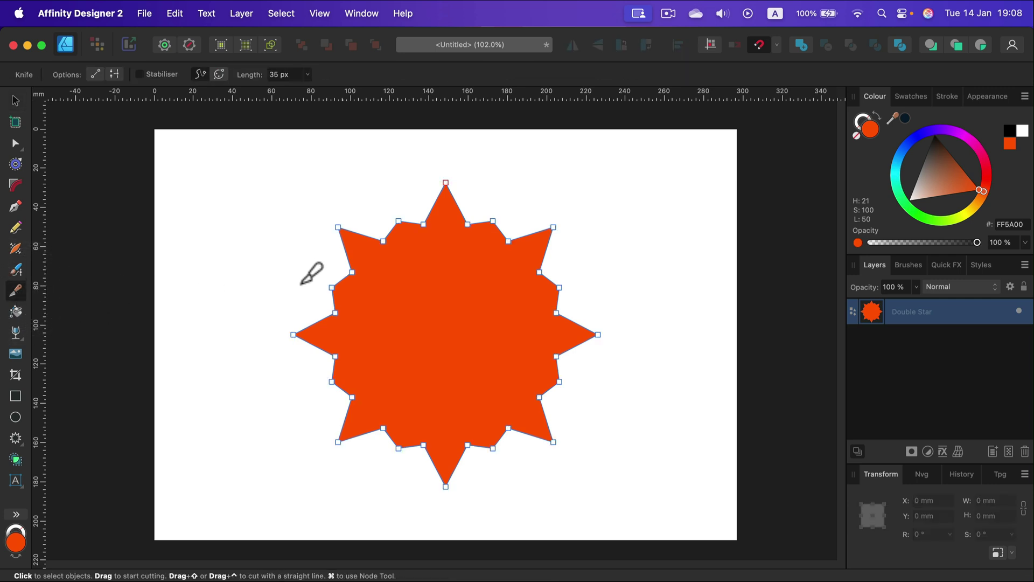
{"action": "left_click_drag", "start_coordinate": [308, 260], "coordinate": [599, 384]}
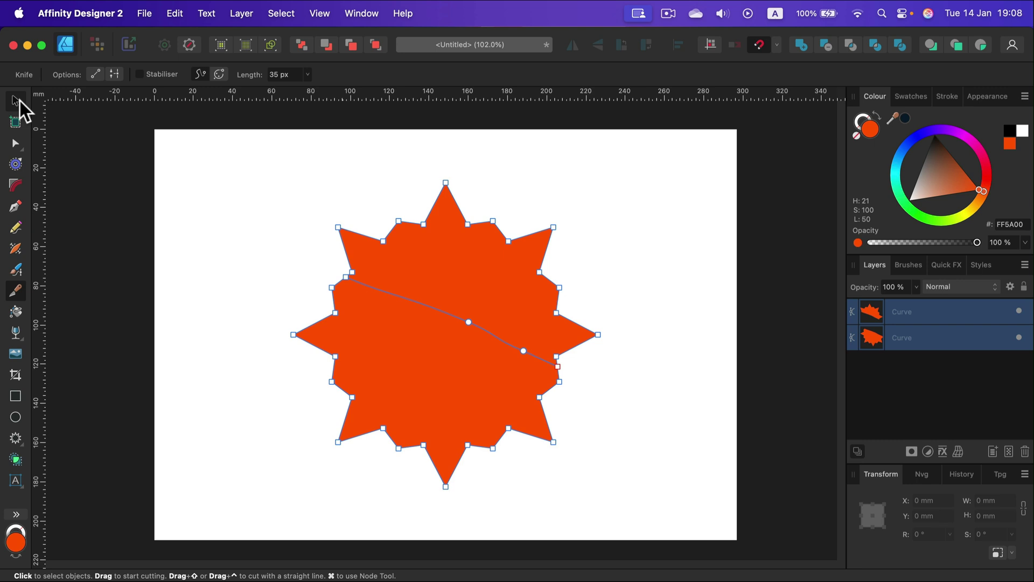
{"action": "left_click", "coordinate": [19, 101]}
{"action": "left_click", "coordinate": [221, 176]}
{"action": "left_click", "coordinate": [470, 251]}
{"action": "left_click_drag", "start_coordinate": [464, 262], "coordinate": [477, 246]}
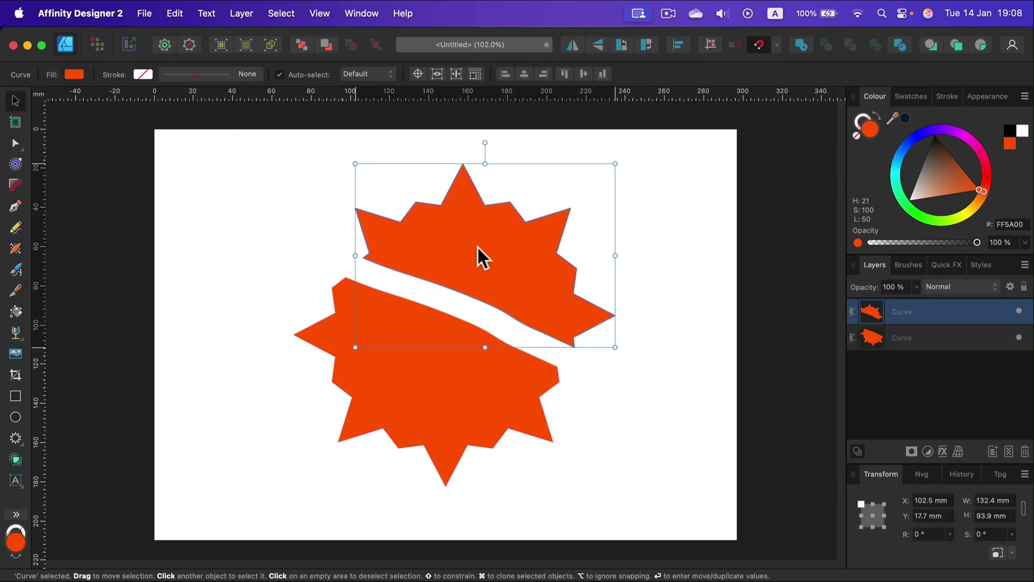
Step: Cut a zigzag through the lower piece and move the right piece down and right
{"action": "left_click", "coordinate": [465, 372]}
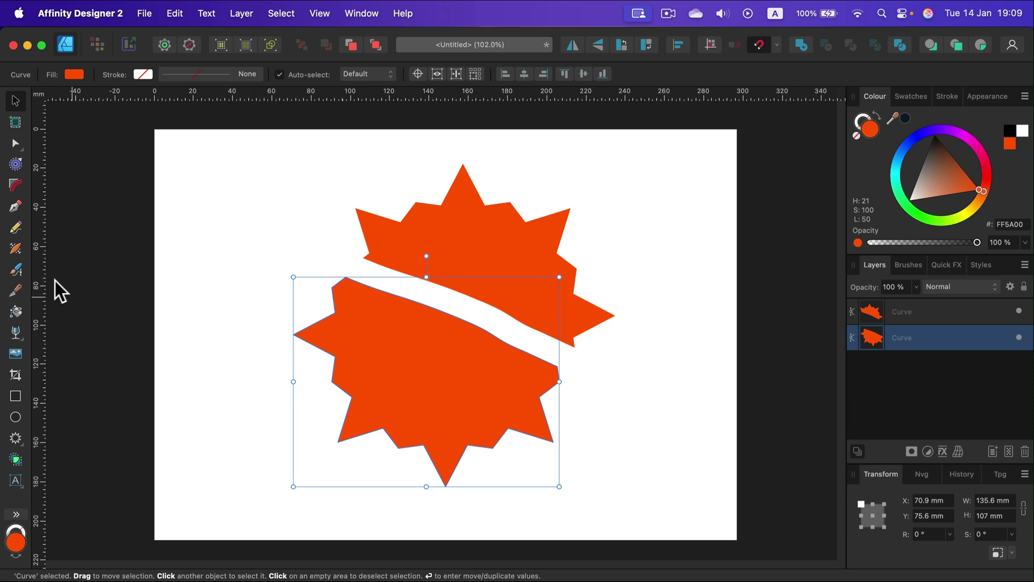
{"action": "left_click", "coordinate": [16, 291]}
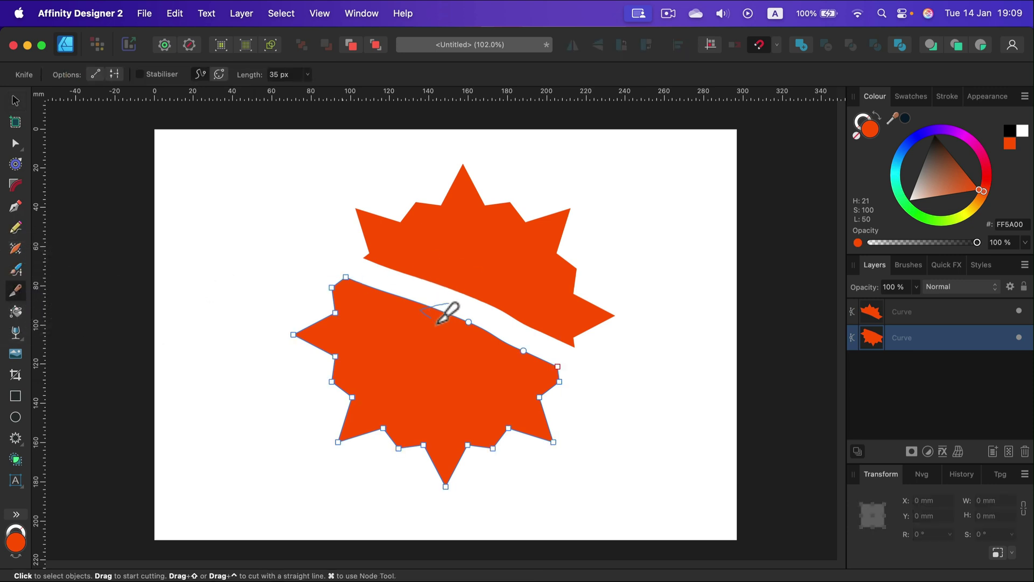
{"action": "mouse_move", "coordinate": [437, 323]}
{"action": "left_mouse_down"}
{"action": "mouse_move", "coordinate": [405, 335]}
{"action": "mouse_move", "coordinate": [445, 364]}
{"action": "mouse_move", "coordinate": [384, 362]}
{"action": "mouse_move", "coordinate": [441, 401]}
{"action": "mouse_move", "coordinate": [385, 393]}
{"action": "mouse_move", "coordinate": [432, 425]}
{"action": "mouse_move", "coordinate": [372, 408]}
{"action": "mouse_move", "coordinate": [412, 432]}
{"action": "mouse_move", "coordinate": [371, 453]}
{"action": "left_mouse_up"}
{"action": "left_click", "coordinate": [16, 101]}
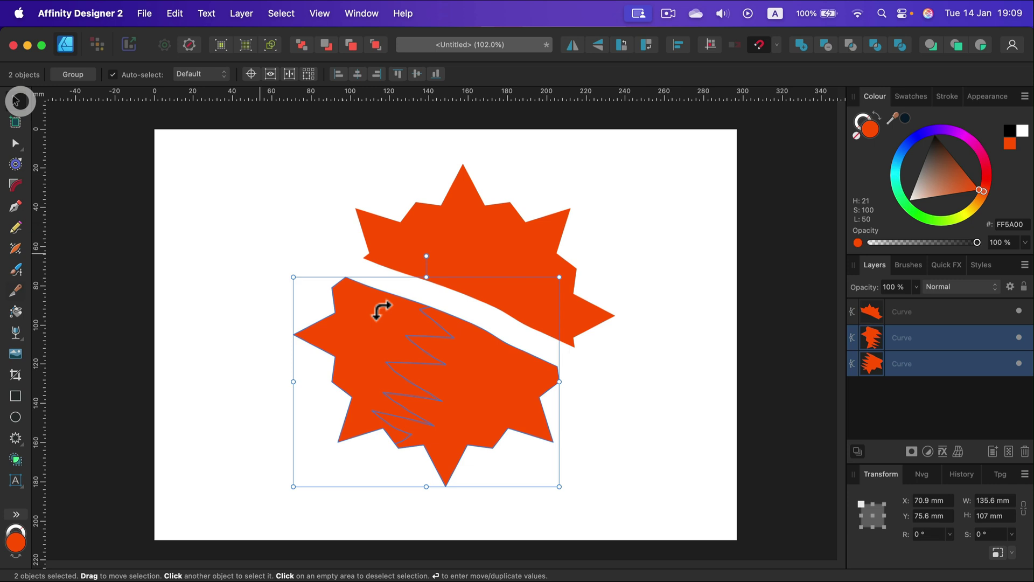
{"action": "left_click", "coordinate": [618, 404]}
{"action": "left_click_drag", "start_coordinate": [475, 386], "coordinate": [516, 400]}
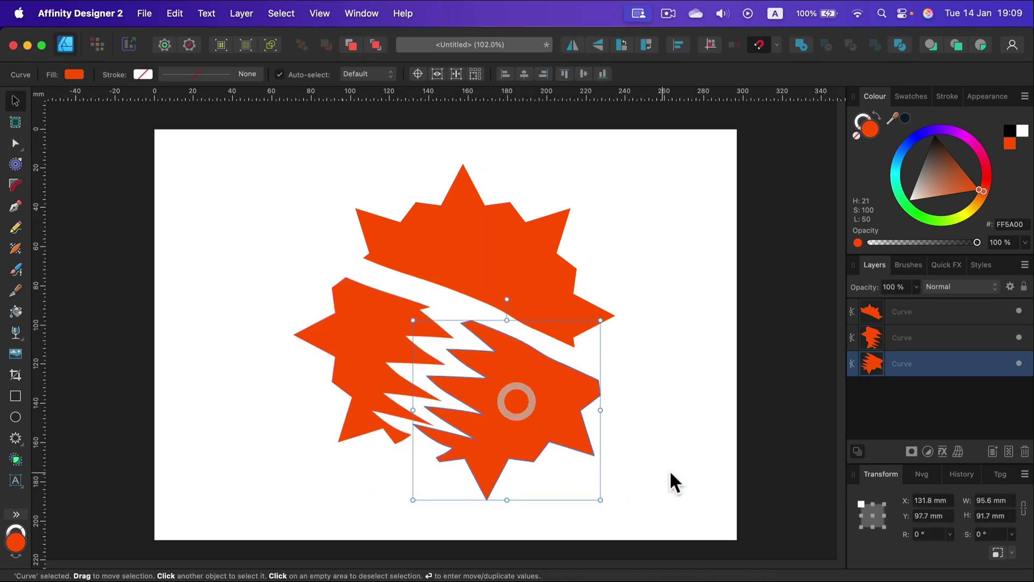
{"action": "left_click", "coordinate": [671, 473]}
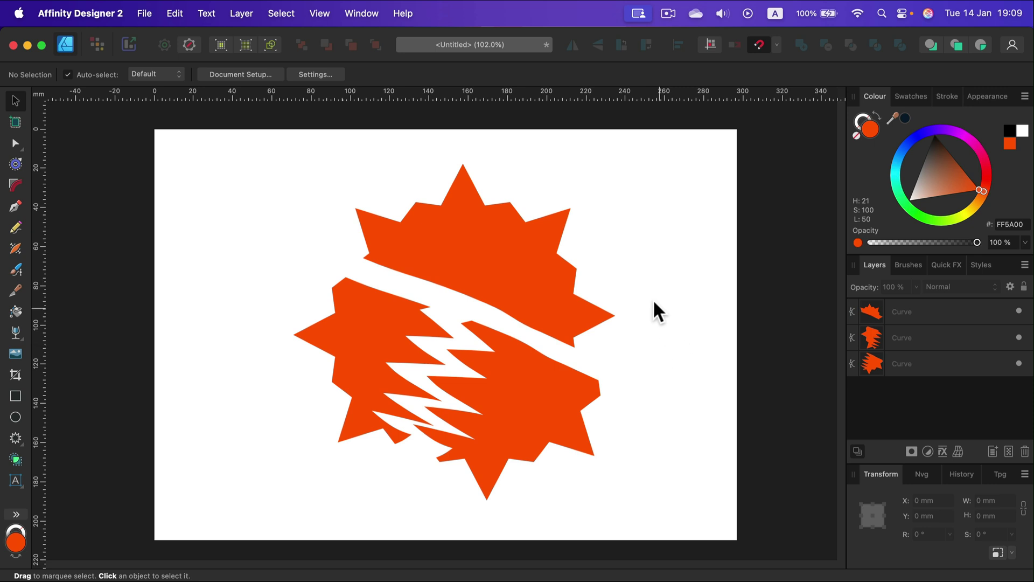
Step: Undo the cuts and draw a long thin blue bar across the star
{"action": "key", "text": "super+z"}
{"action": "key", "text": "super+z"}
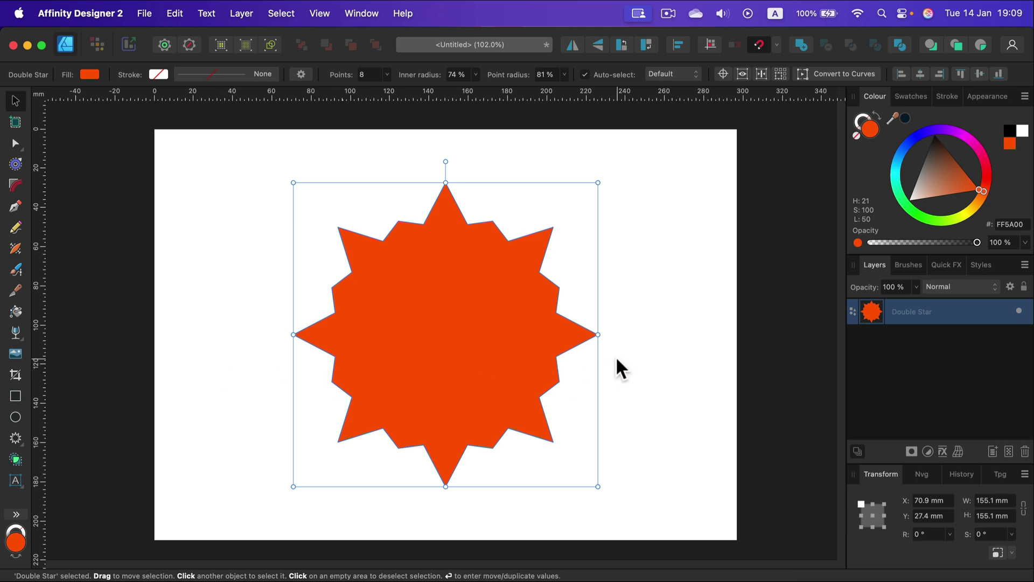
{"action": "left_click", "coordinate": [15, 396]}
{"action": "left_click_drag", "start_coordinate": [214, 248], "coordinate": [681, 253]}
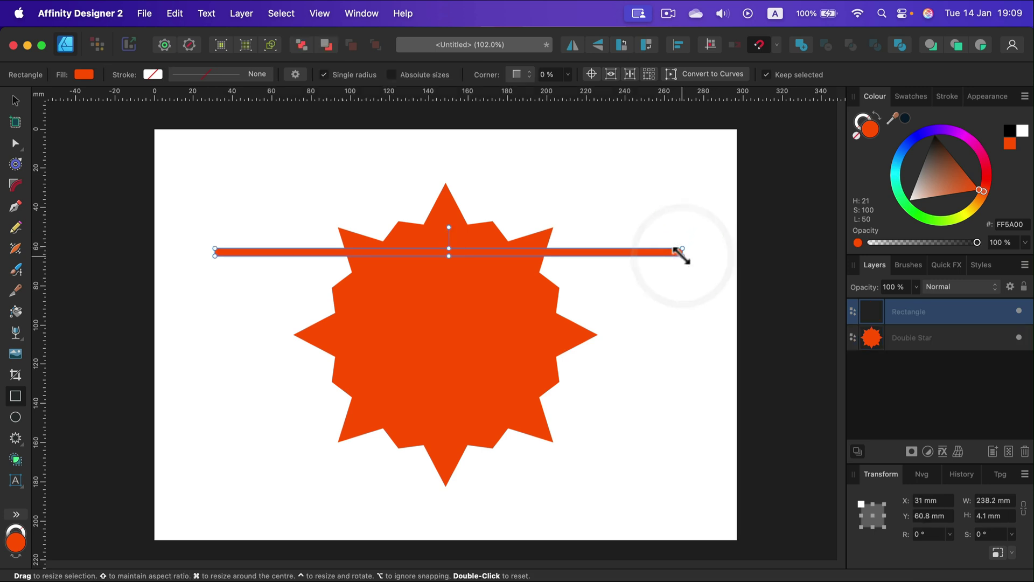
{"action": "left_click", "coordinate": [905, 152]}
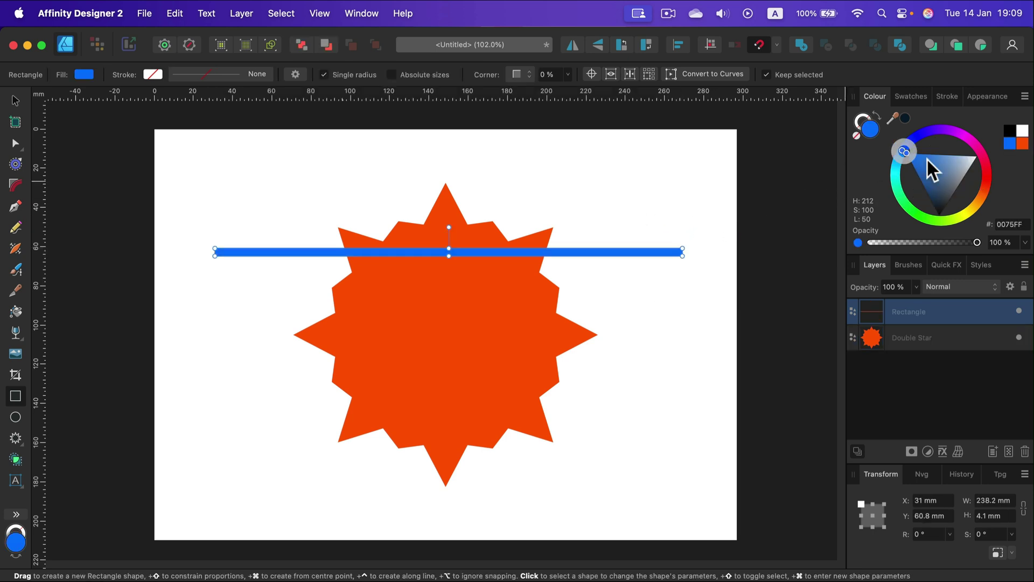
Step: Angle the bar steeply across the star's middle and subtract it from the star
{"action": "left_click", "coordinate": [15, 101]}
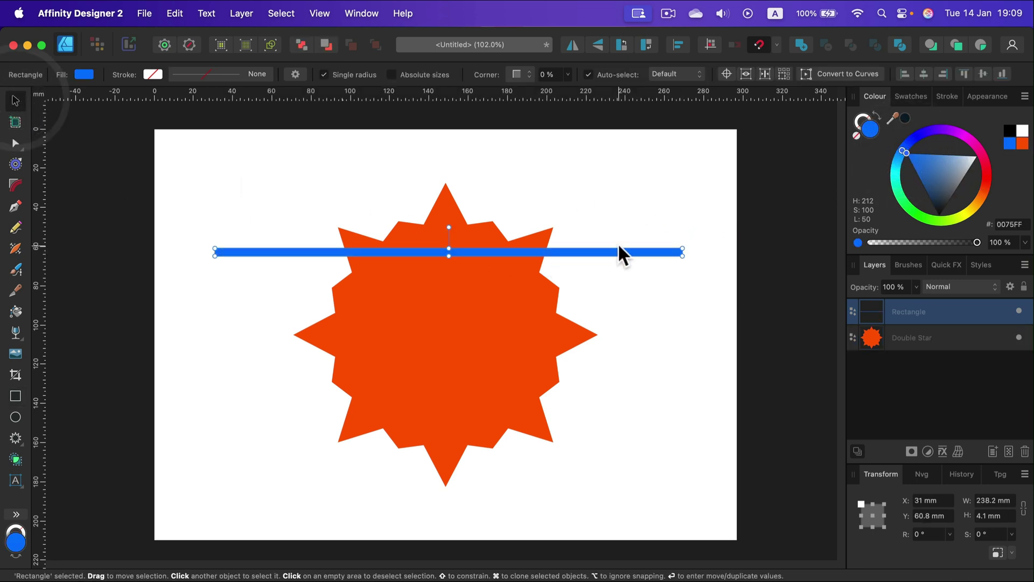
{"action": "left_click_drag", "start_coordinate": [619, 249], "coordinate": [614, 328]}
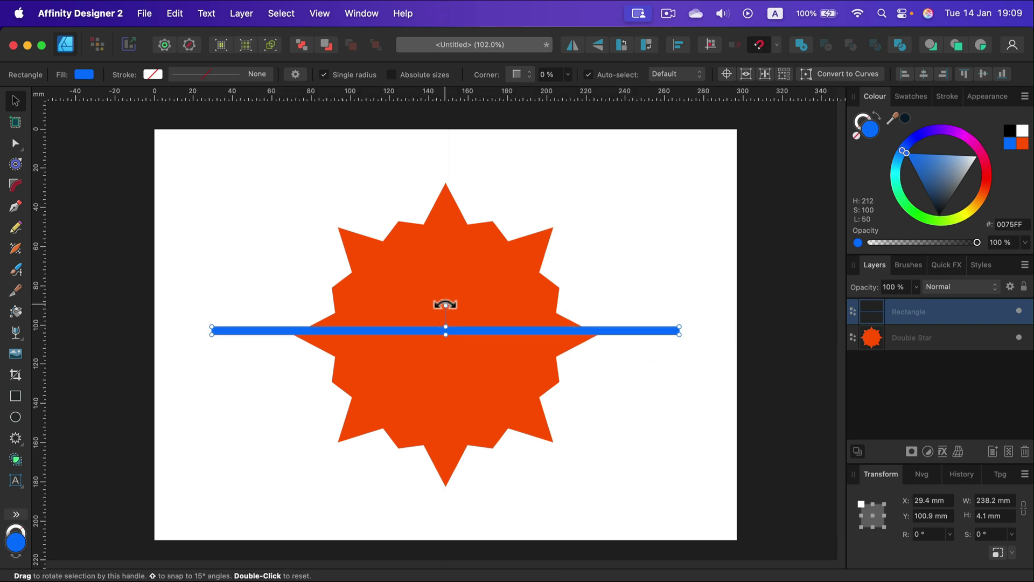
{"action": "left_click_drag", "start_coordinate": [445, 304], "coordinate": [300, 394]}
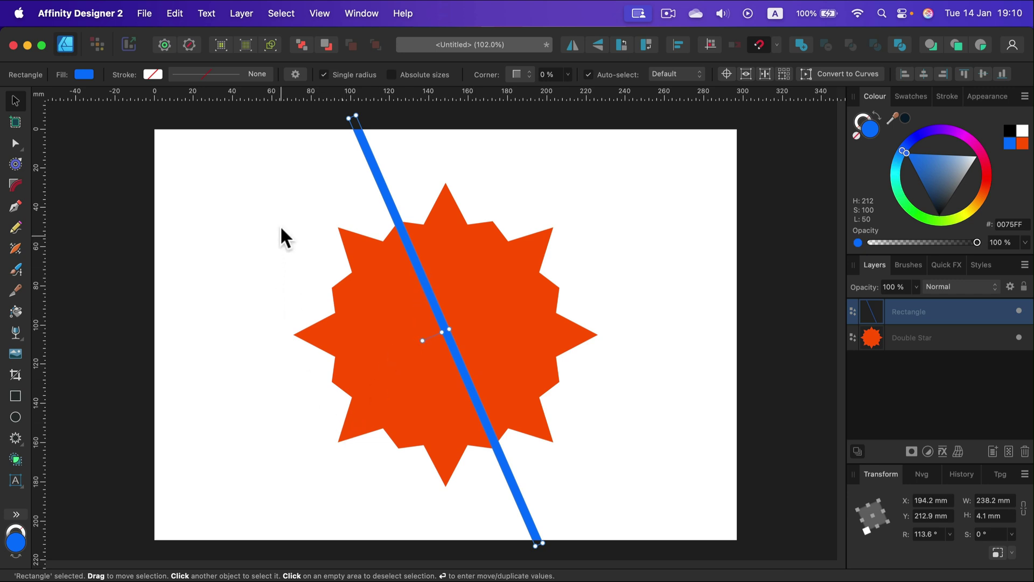
{"action": "left_click", "coordinate": [499, 278], "text": "shift"}
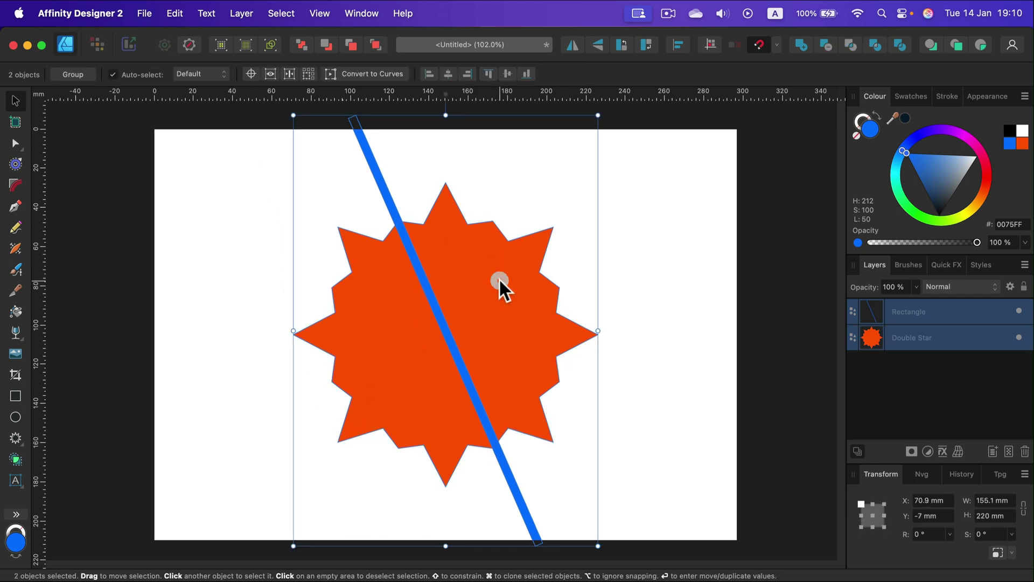
{"action": "left_click", "coordinate": [826, 43]}
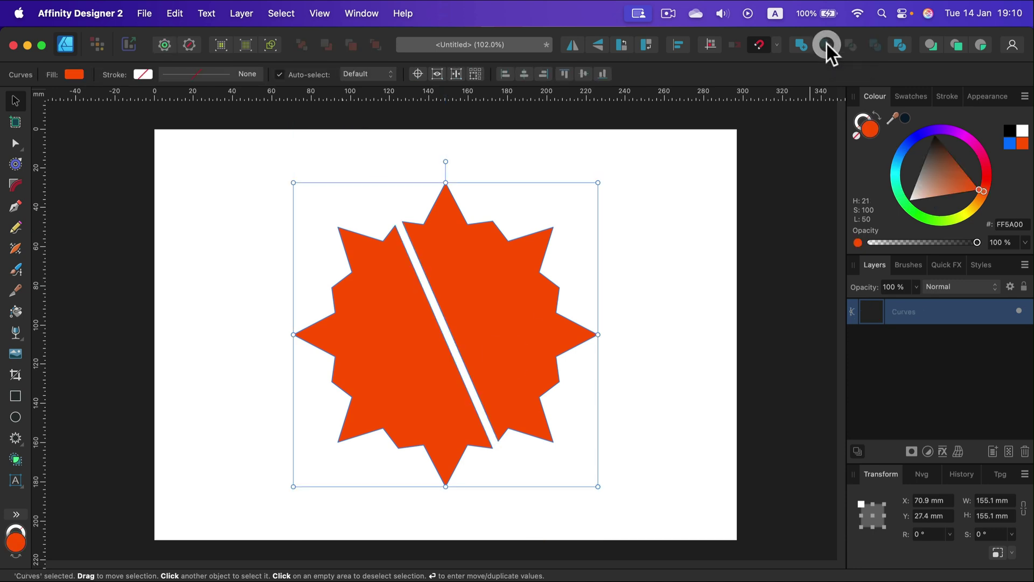
{"action": "double_click", "coordinate": [504, 352]}
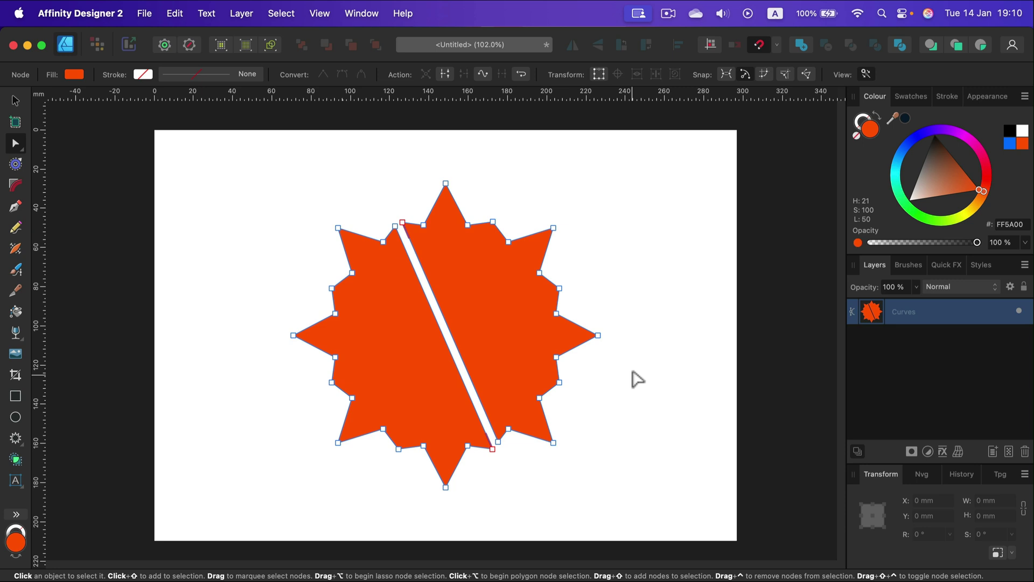
Step: Undo the subtraction and reshape the blue bar into a block over the star's top-left
{"action": "key", "text": "super+z"}
{"action": "key", "text": "super+z"}
{"action": "key", "text": "super+z"}
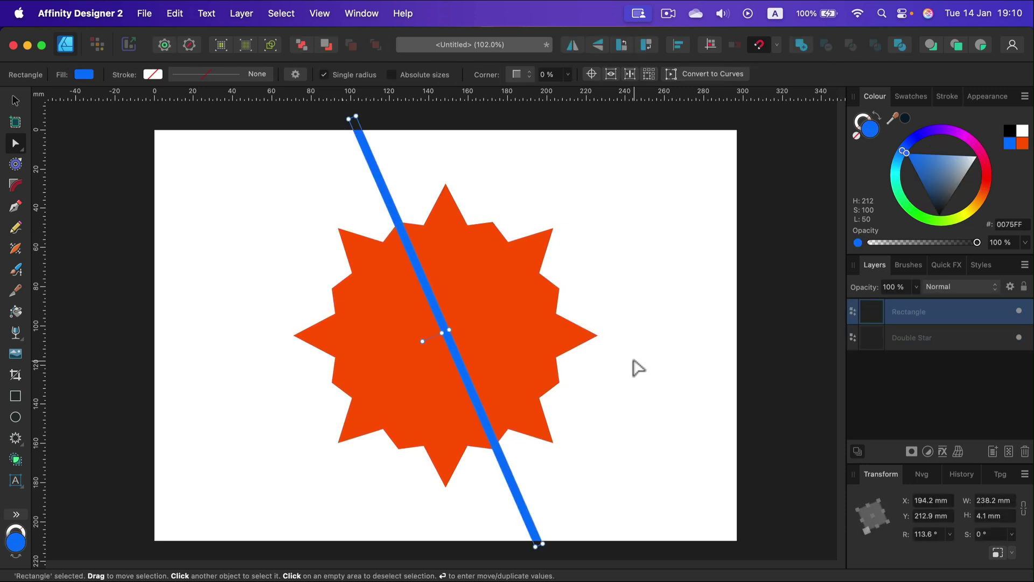
{"action": "left_click", "coordinate": [15, 102]}
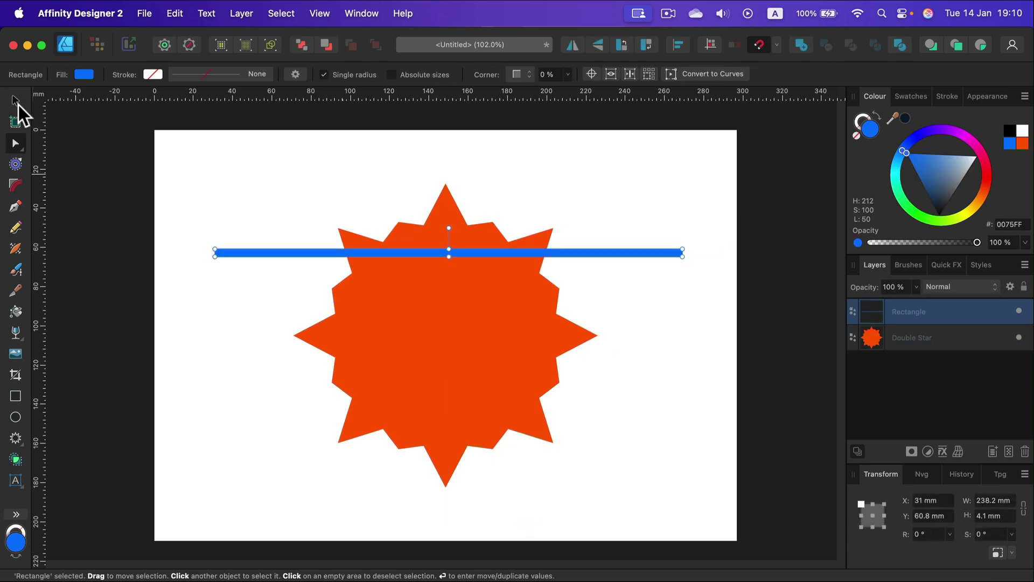
{"action": "left_click_drag", "start_coordinate": [580, 256], "coordinate": [596, 324]}
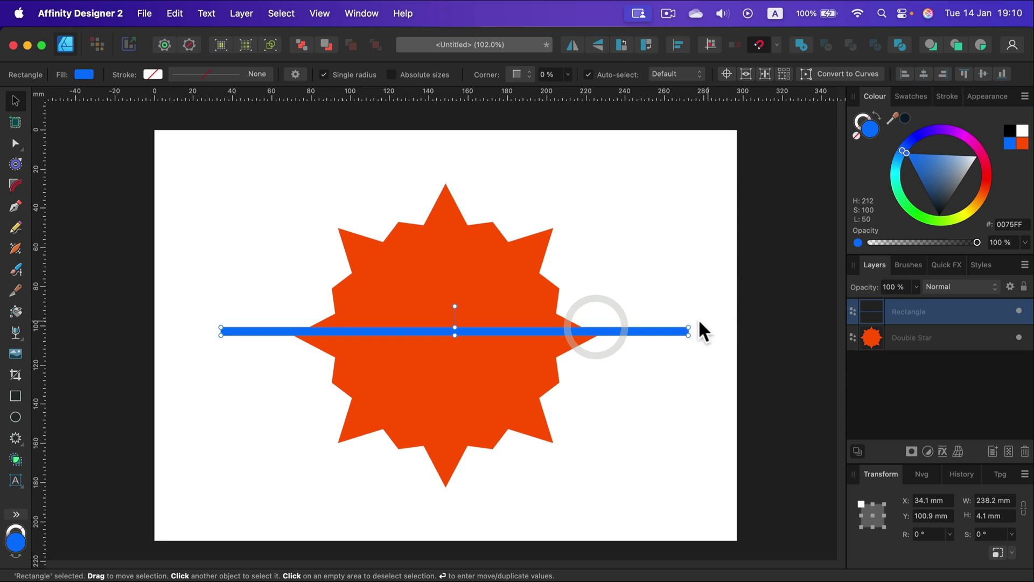
{"action": "left_click_drag", "start_coordinate": [680, 326], "coordinate": [445, 170]}
{"action": "left_click_drag", "start_coordinate": [221, 169], "coordinate": [246, 155]}
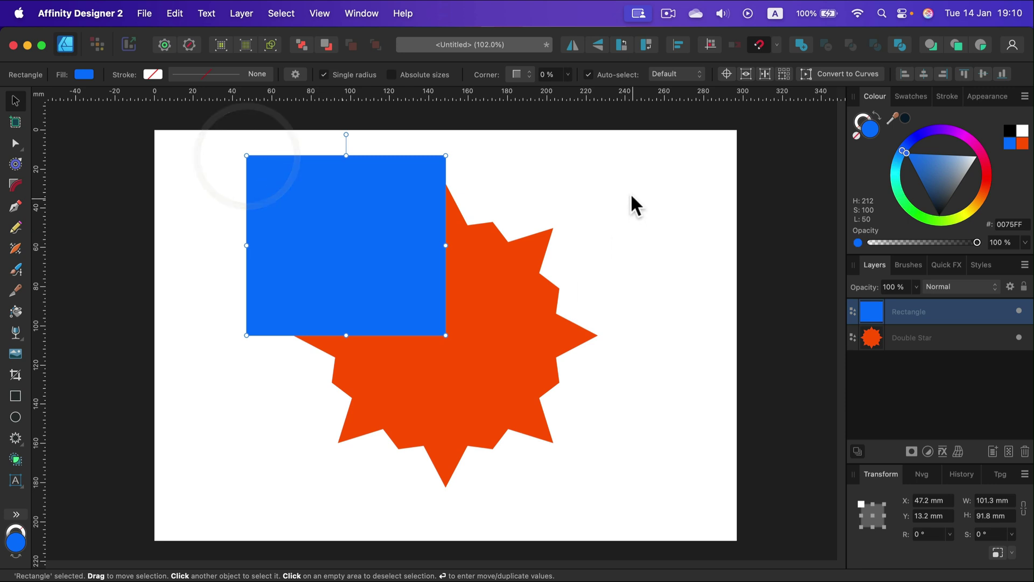
Step: Select block and star, try Subtract and undo, then Intersect and delete the result
{"action": "left_click", "coordinate": [532, 299], "text": "shift"}
{"action": "left_click", "coordinate": [655, 257]}
{"action": "left_click", "coordinate": [981, 306]}
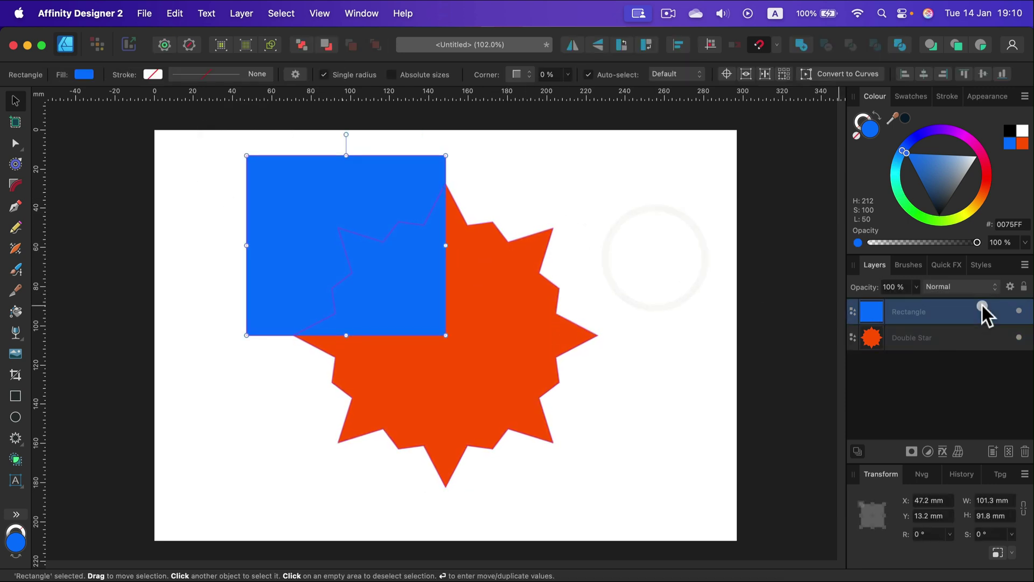
{"action": "left_click", "coordinate": [969, 343], "text": "shift"}
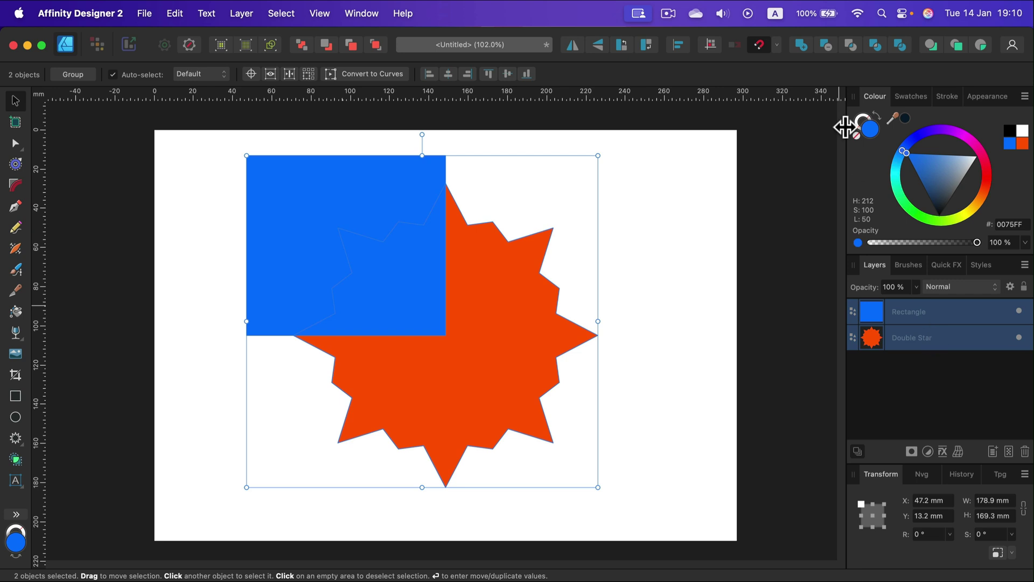
{"action": "left_click", "coordinate": [826, 45]}
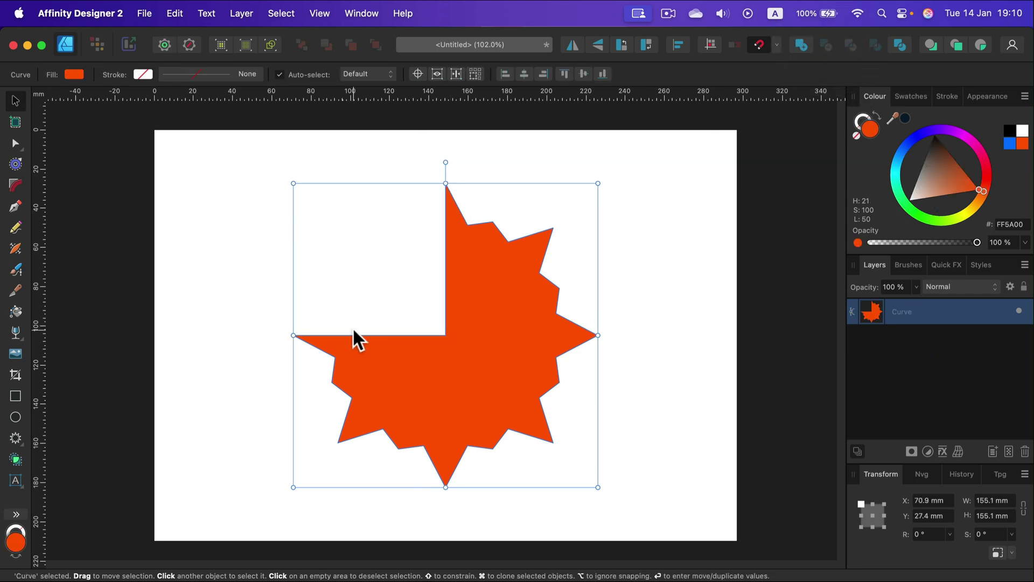
{"action": "key", "text": "super+z"}
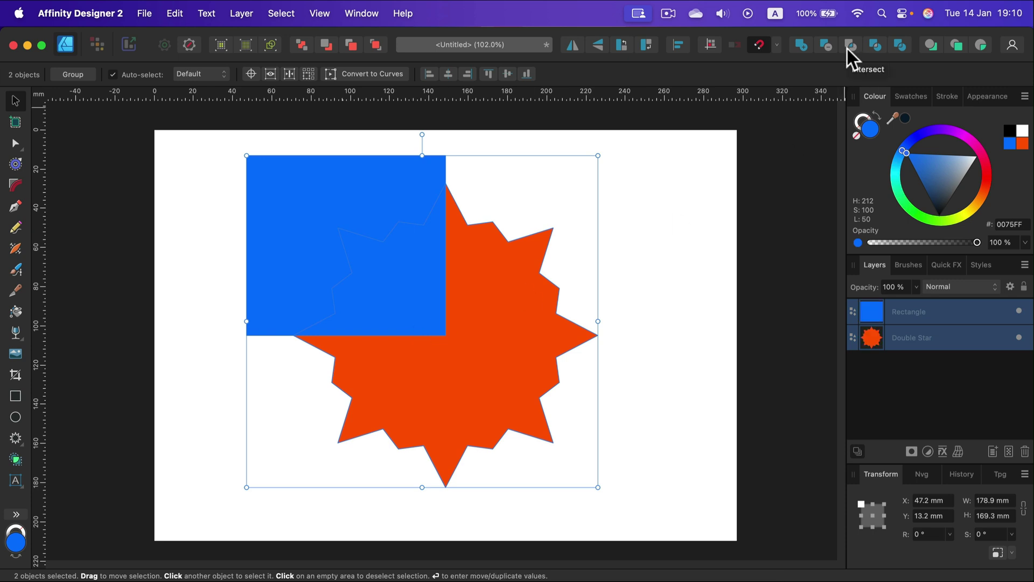
{"action": "left_click", "coordinate": [851, 44]}
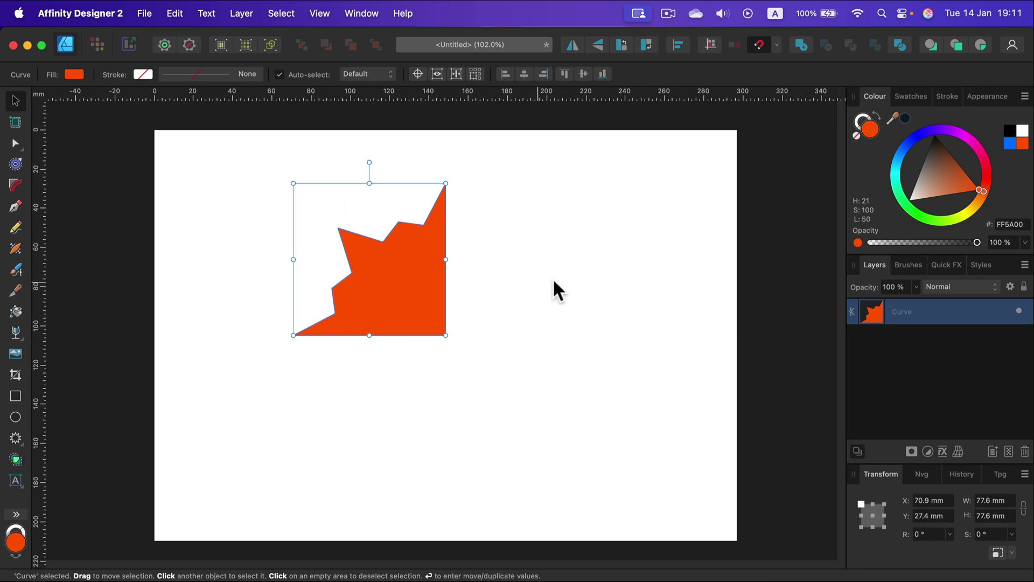
{"action": "key", "text": "Delete"}
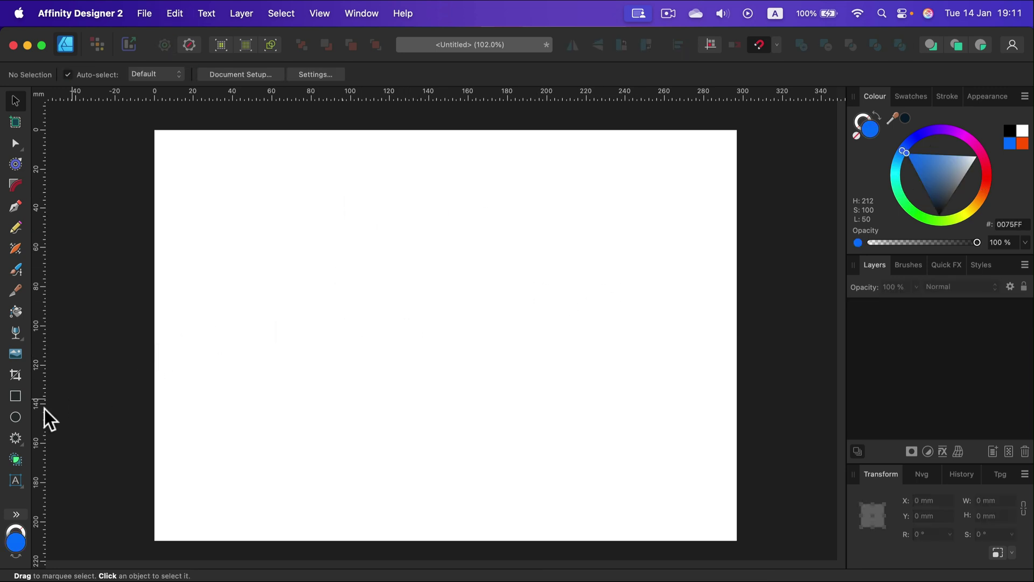
Step: Draw a blue rectangle and a red circle to its lower right
{"action": "left_click", "coordinate": [15, 396]}
{"action": "left_click_drag", "start_coordinate": [269, 220], "coordinate": [549, 318]}
{"action": "left_click", "coordinate": [15, 416]}
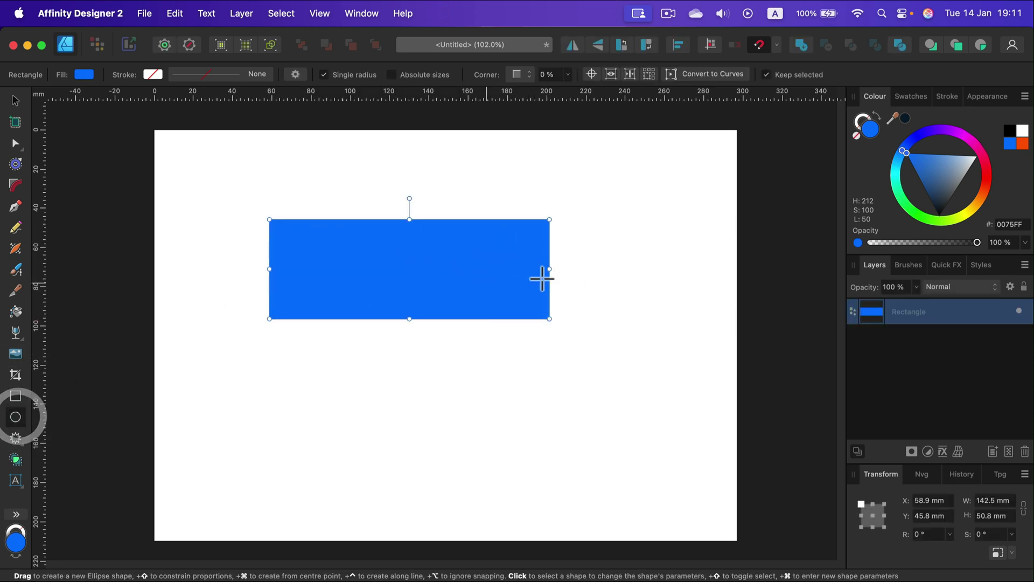
{"action": "left_click_drag", "start_coordinate": [684, 269], "coordinate": [506, 444]}
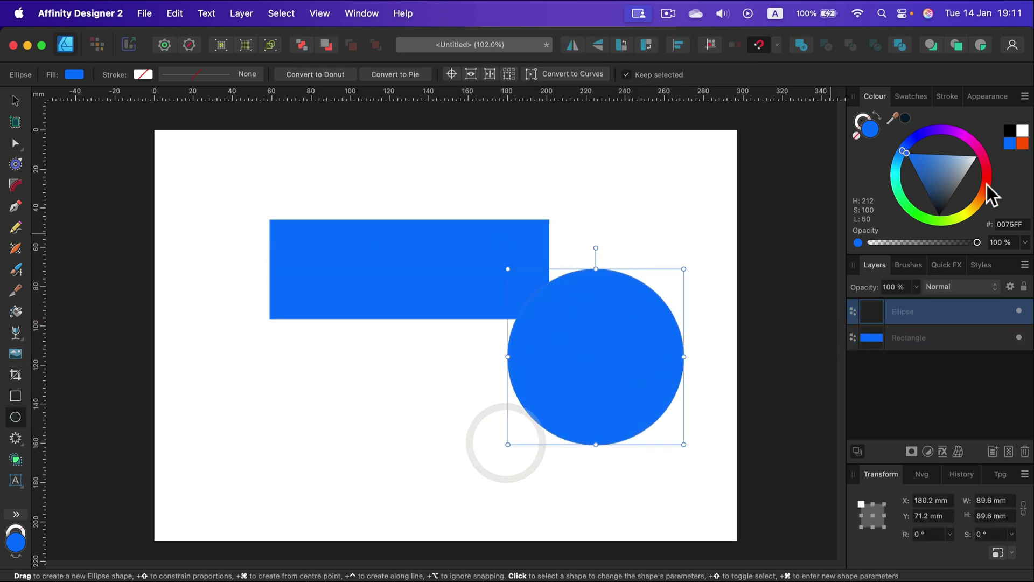
{"action": "left_click", "coordinate": [987, 180]}
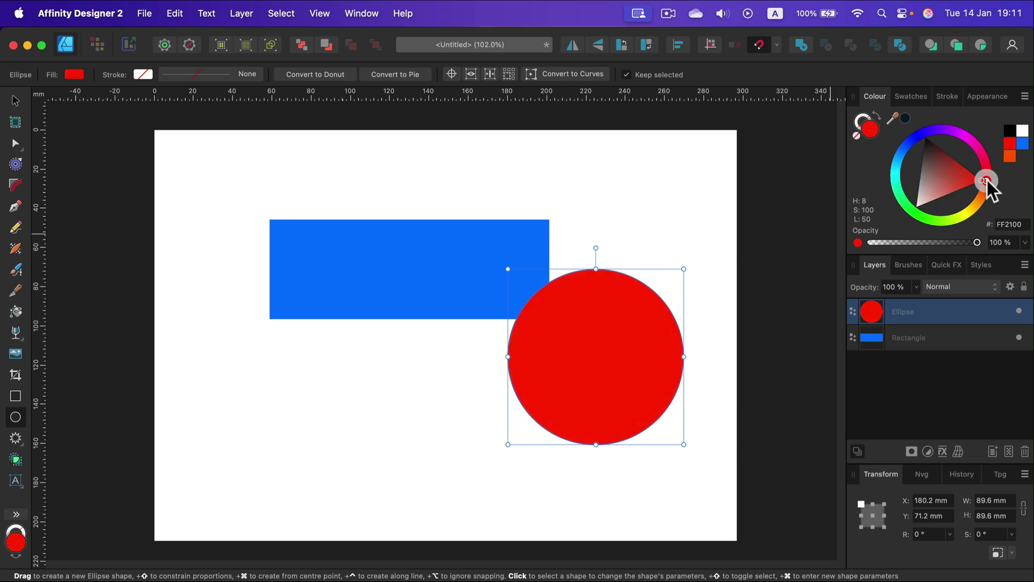
Step: Move the circle onto the rectangle and clip the Ellipse inside the Rectangle layer
{"action": "left_click", "coordinate": [15, 101]}
{"action": "left_click_drag", "start_coordinate": [587, 324], "coordinate": [400, 291]}
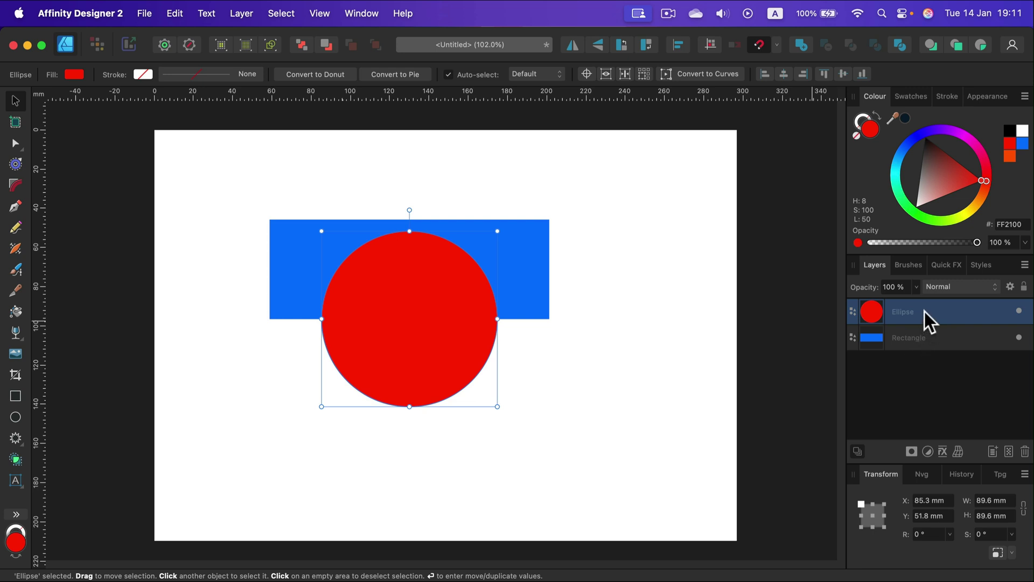
{"action": "left_click_drag", "start_coordinate": [926, 311], "coordinate": [944, 335]}
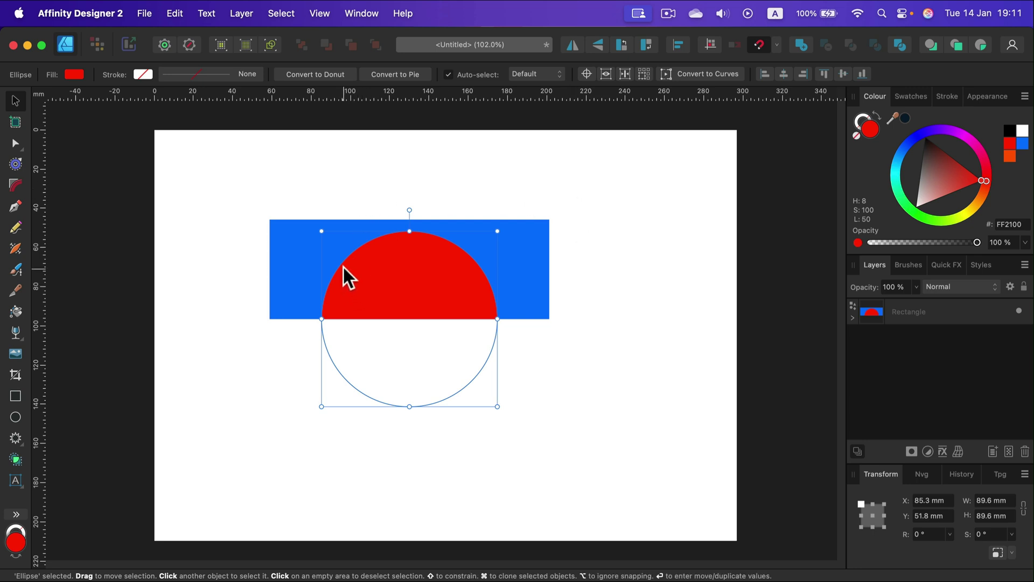
{"action": "left_click", "coordinate": [656, 222]}
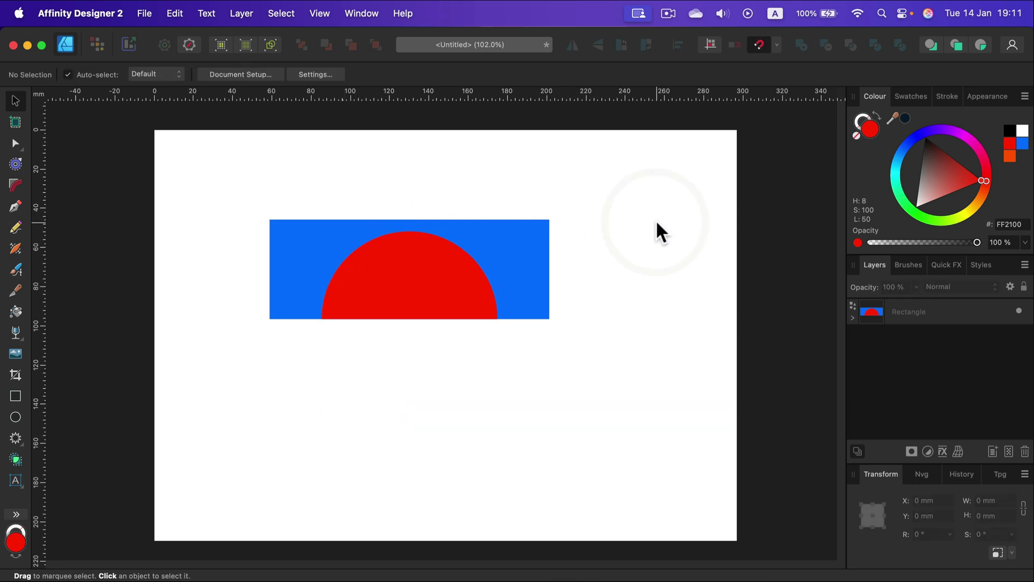
Step: Undo back to the large red circle and cover its lower half with a magenta rectangle
{"action": "key", "text": "super+z"}
{"action": "left_click", "coordinate": [494, 322]}
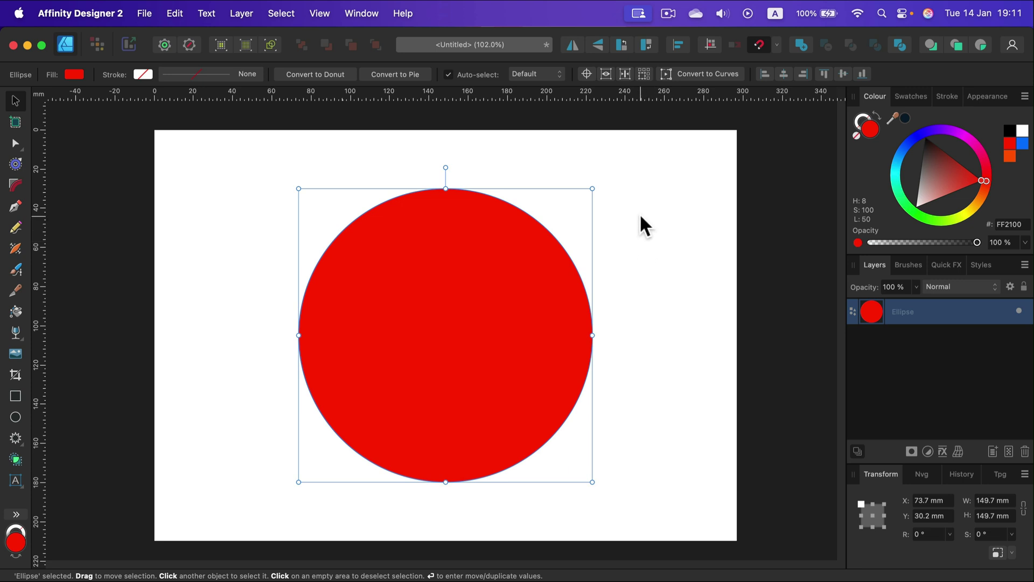
{"action": "left_click", "coordinate": [15, 397]}
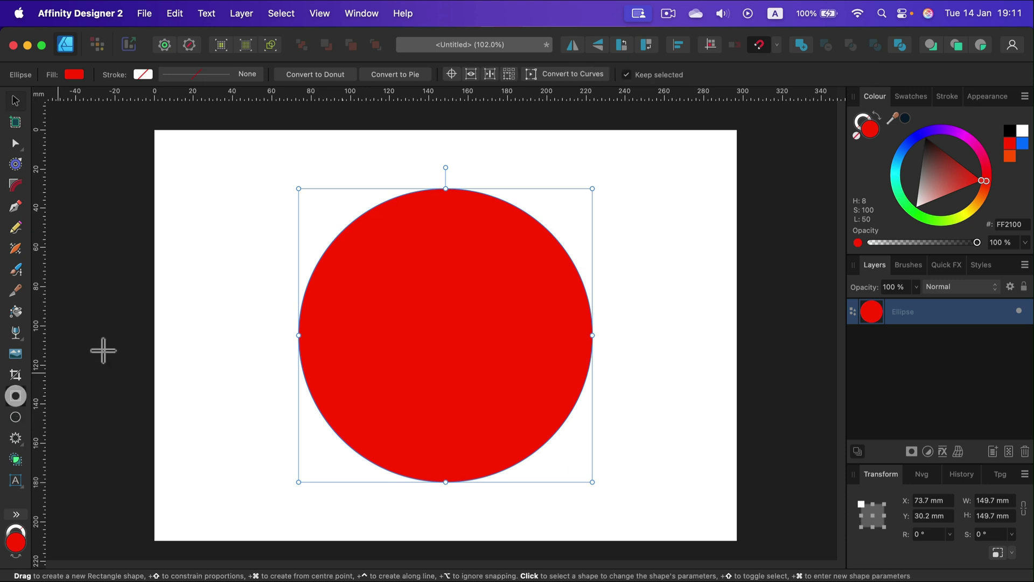
{"action": "left_click_drag", "start_coordinate": [252, 335], "coordinate": [659, 515]}
{"action": "left_click", "coordinate": [967, 138]}
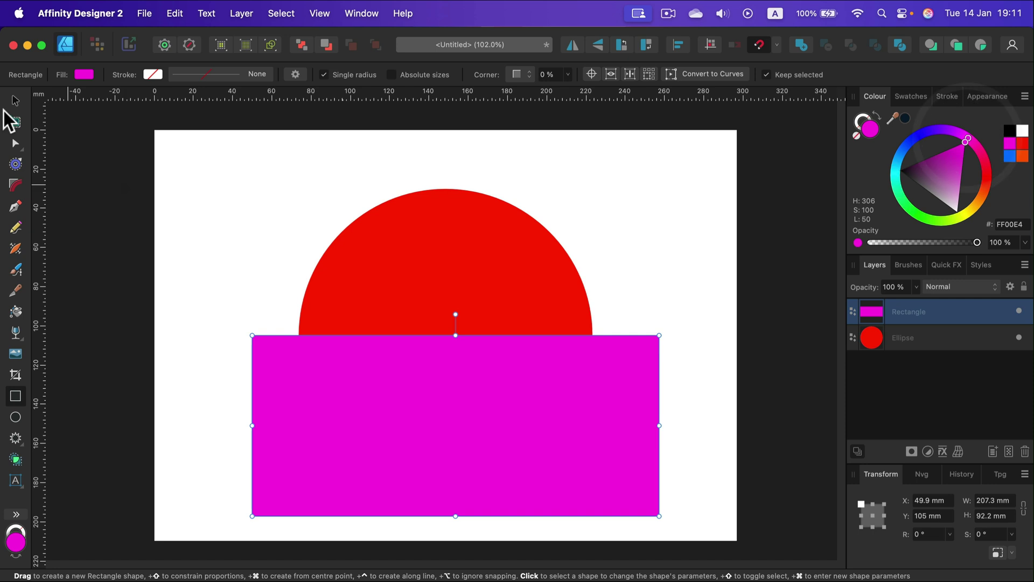
Step: Marquee-select both the circle and the rectangle for the Shape Builder
{"action": "left_click", "coordinate": [15, 100]}
{"action": "left_click_drag", "start_coordinate": [201, 149], "coordinate": [717, 544]}
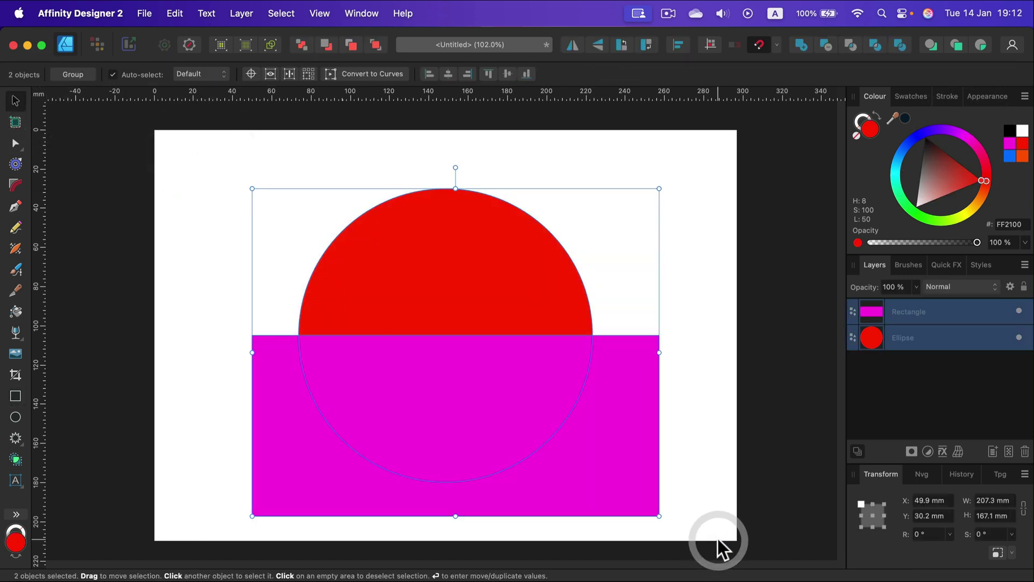
{"action": "left_click", "coordinate": [13, 458]}
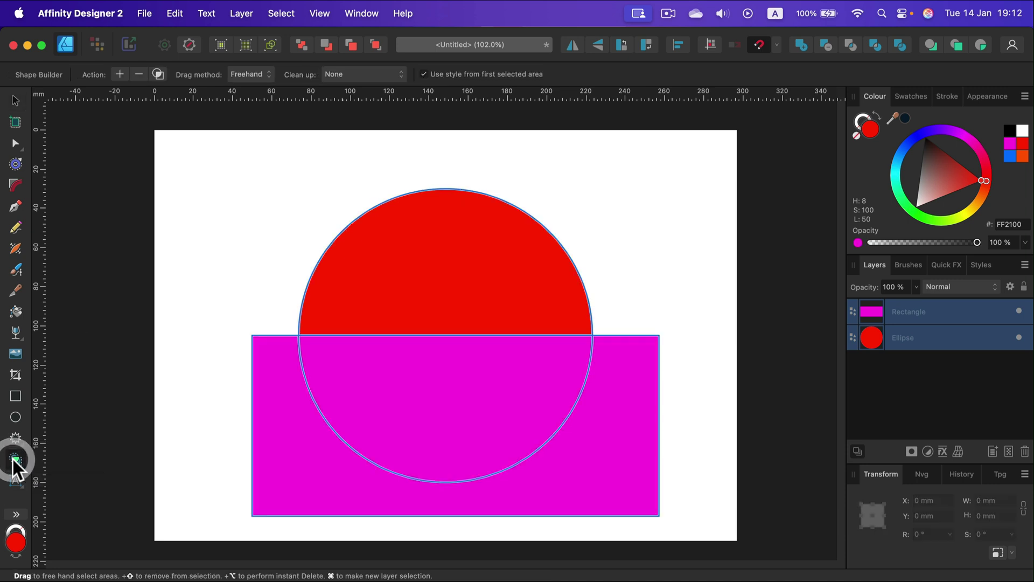
Step: With Shape Builder in Create mode, make a new shape from the rectangle area outside the circle
{"action": "left_click", "coordinate": [157, 73]}
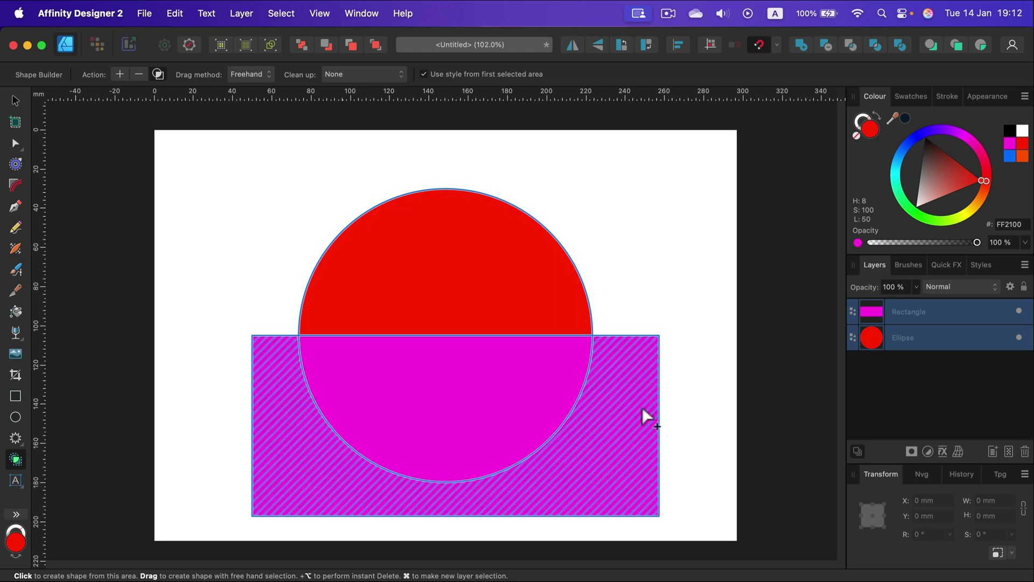
{"action": "left_click", "coordinate": [639, 410]}
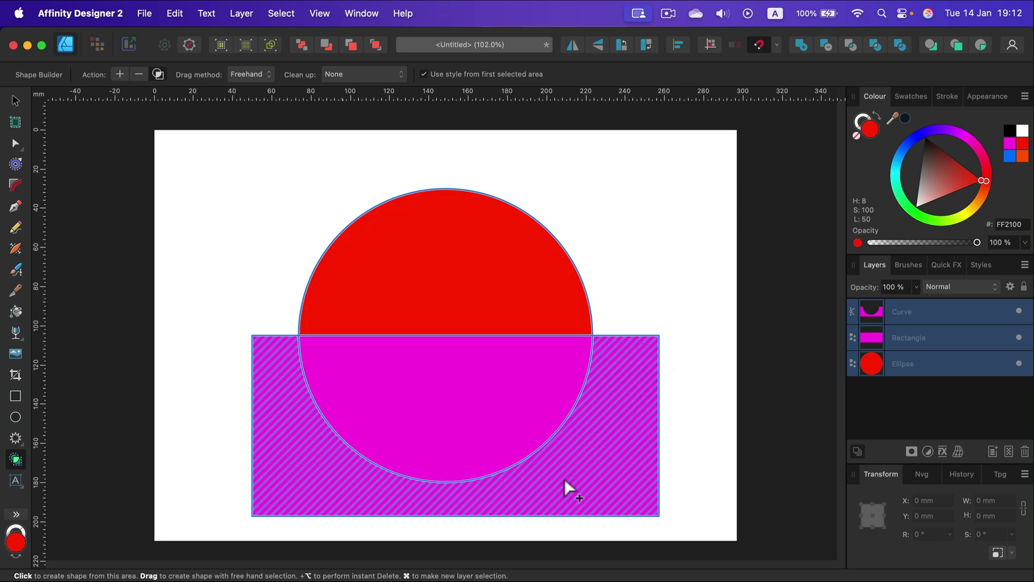
{"action": "left_click", "coordinate": [17, 100]}
{"action": "left_click", "coordinate": [201, 205]}
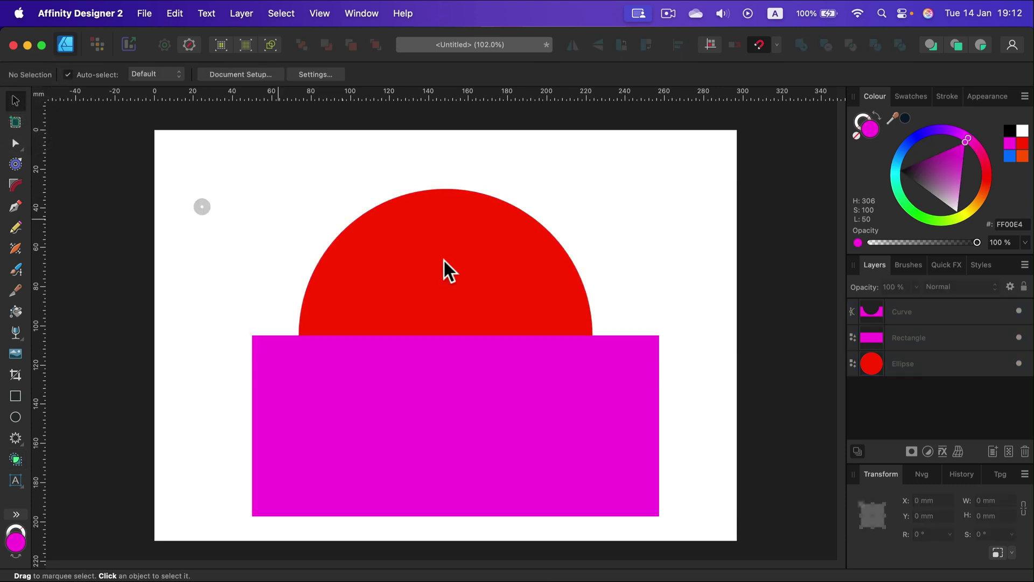
Step: Hide the Rectangle and Ellipse layers and shift the new magenta Curve up
{"action": "left_click", "coordinate": [1018, 337]}
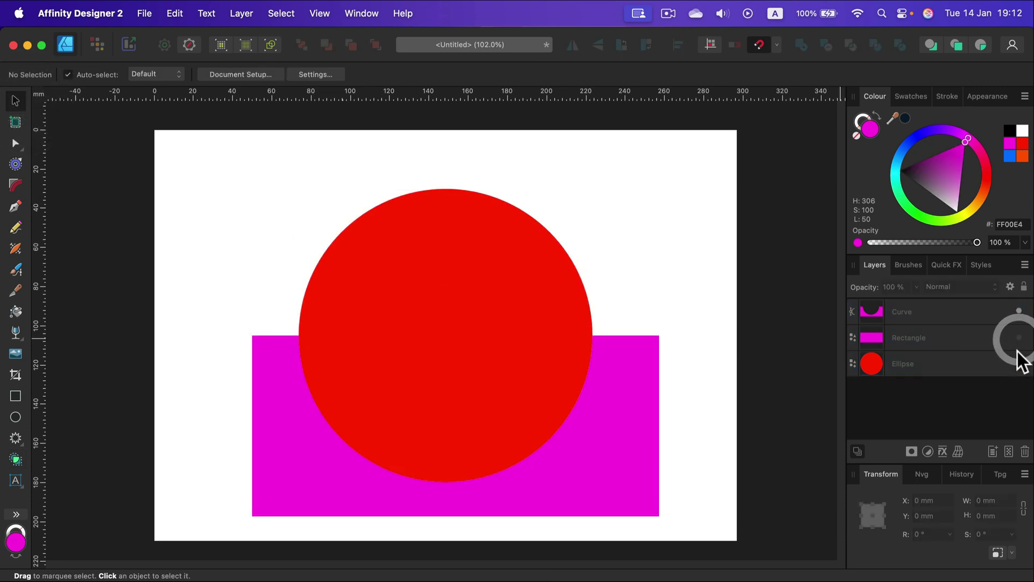
{"action": "left_click", "coordinate": [1019, 363]}
{"action": "left_click", "coordinate": [959, 311]}
{"action": "left_click_drag", "start_coordinate": [589, 437], "coordinate": [587, 408]}
Step: Delete the Curve and Rectangle, show the circle again and enlarge it to 183.2 mm, centred
{"action": "key", "text": "Delete"}
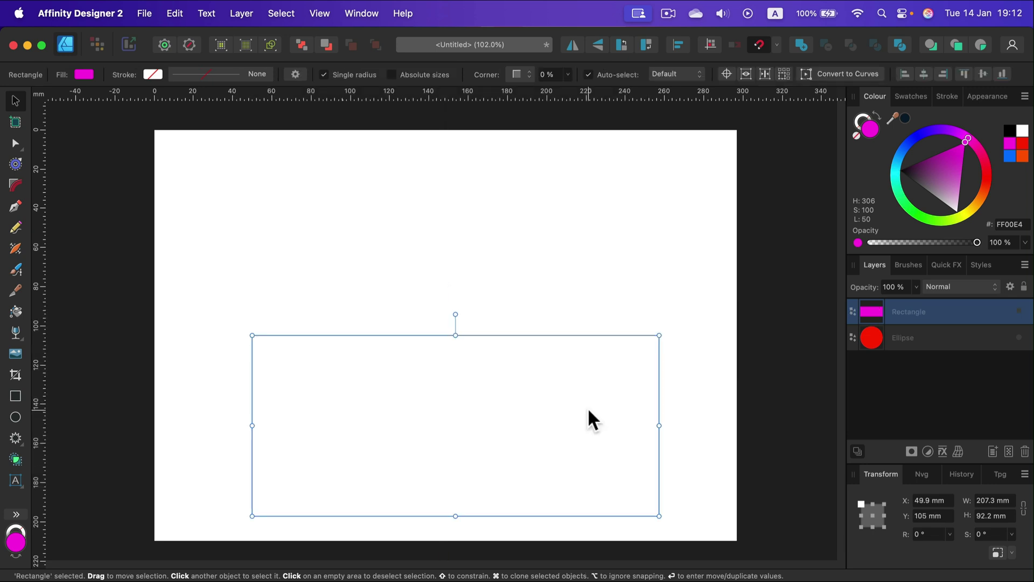
{"action": "key", "text": "Delete"}
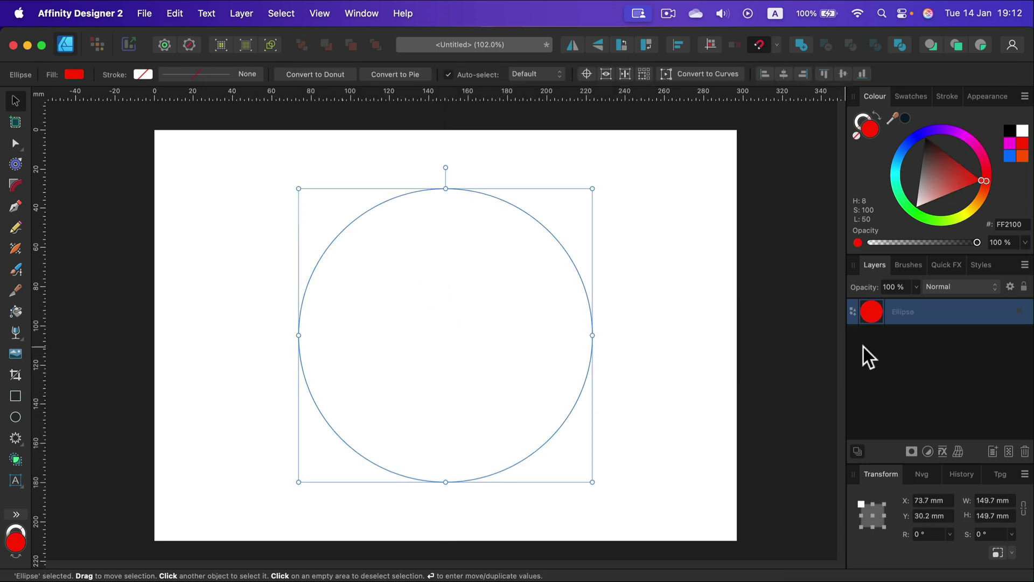
{"action": "left_click", "coordinate": [1018, 311]}
{"action": "left_click_drag", "start_coordinate": [482, 330], "coordinate": [468, 298]}
{"action": "left_click_drag", "start_coordinate": [576, 449], "coordinate": [528, 442]}
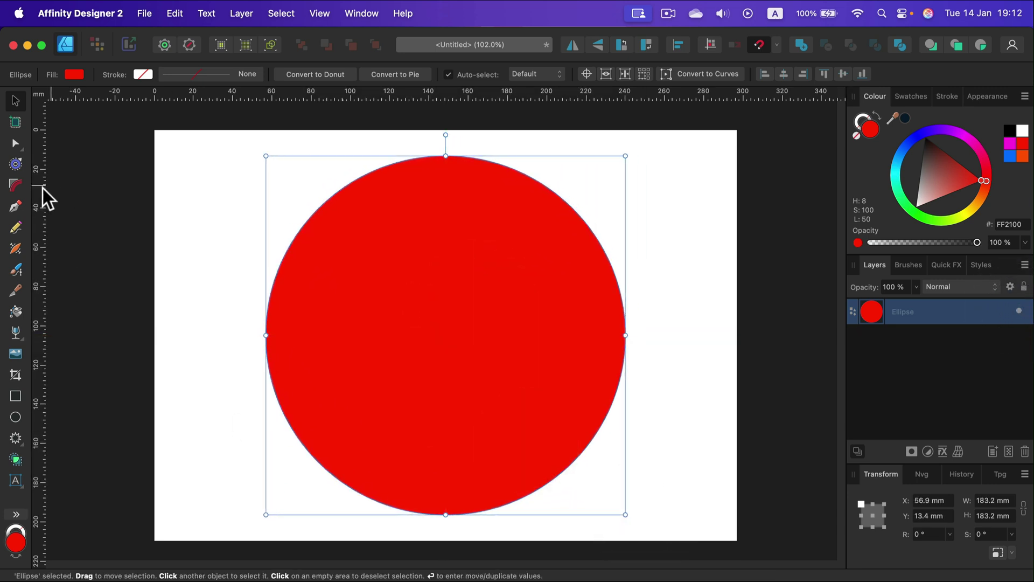
Step: Knife the circle along a wavy line and pull the upper half up
{"action": "left_click", "coordinate": [15, 290]}
{"action": "mouse_move", "coordinate": [232, 335]}
{"action": "left_mouse_down"}
{"action": "mouse_move", "coordinate": [267, 312]}
{"action": "mouse_move", "coordinate": [504, 300]}
{"action": "mouse_move", "coordinate": [621, 313]}
{"action": "mouse_move", "coordinate": [653, 347]}
{"action": "left_mouse_up"}
{"action": "left_click", "coordinate": [15, 101]}
{"action": "left_click", "coordinate": [186, 196]}
{"action": "left_click_drag", "start_coordinate": [392, 263], "coordinate": [396, 234]}
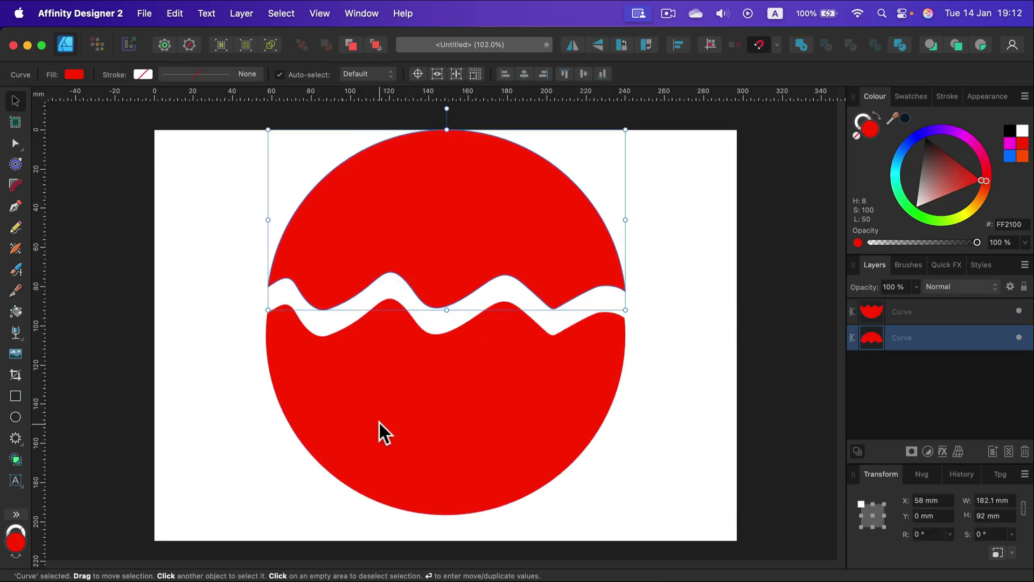
Step: Undo the move and the wavy cut, returning to one whole circle
{"action": "key", "text": "super+z"}
{"action": "left_click", "coordinate": [690, 235]}
{"action": "key", "text": "super+a"}
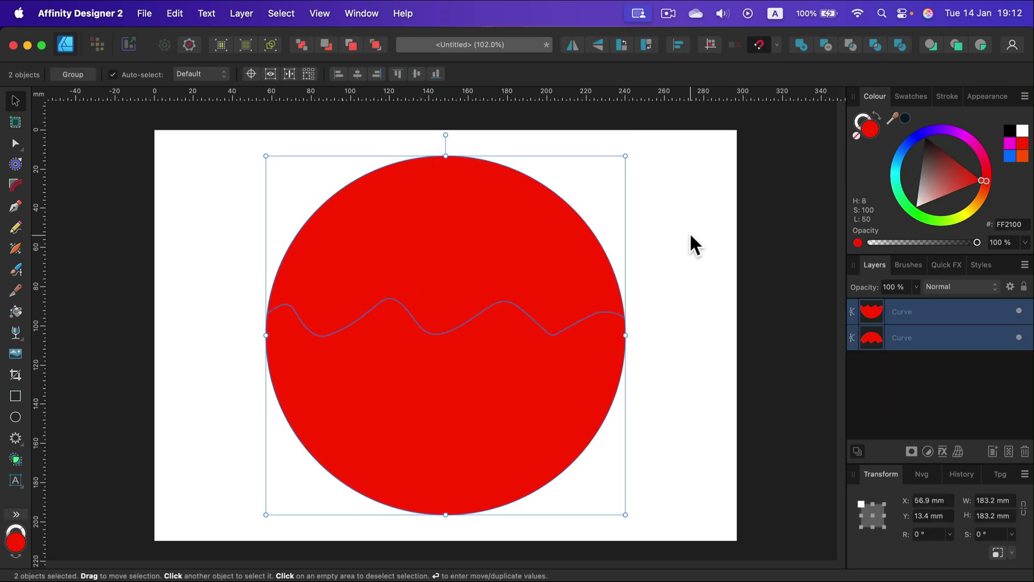
{"action": "key", "text": "super+z"}
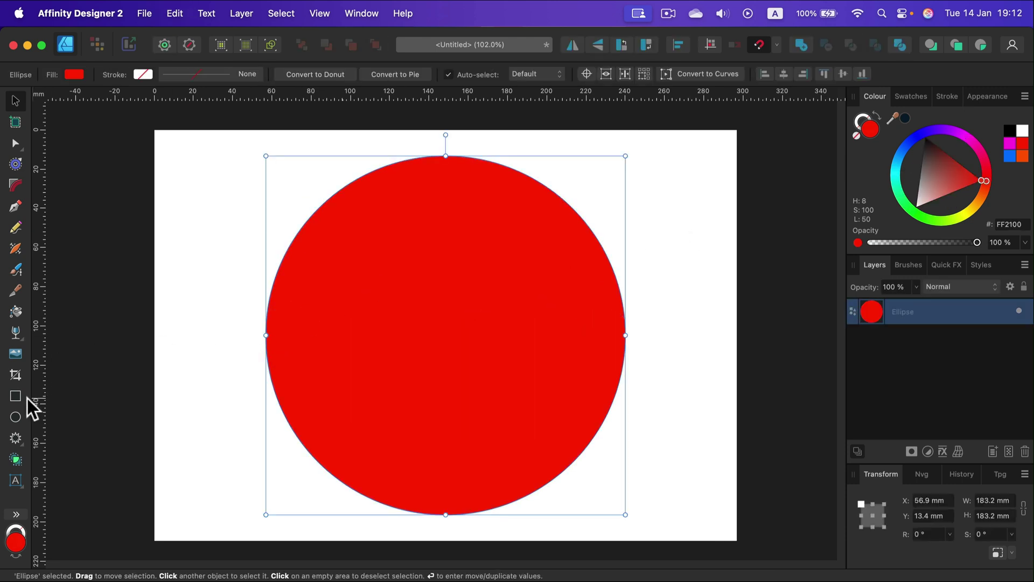
{"action": "left_click", "coordinate": [20, 397]}
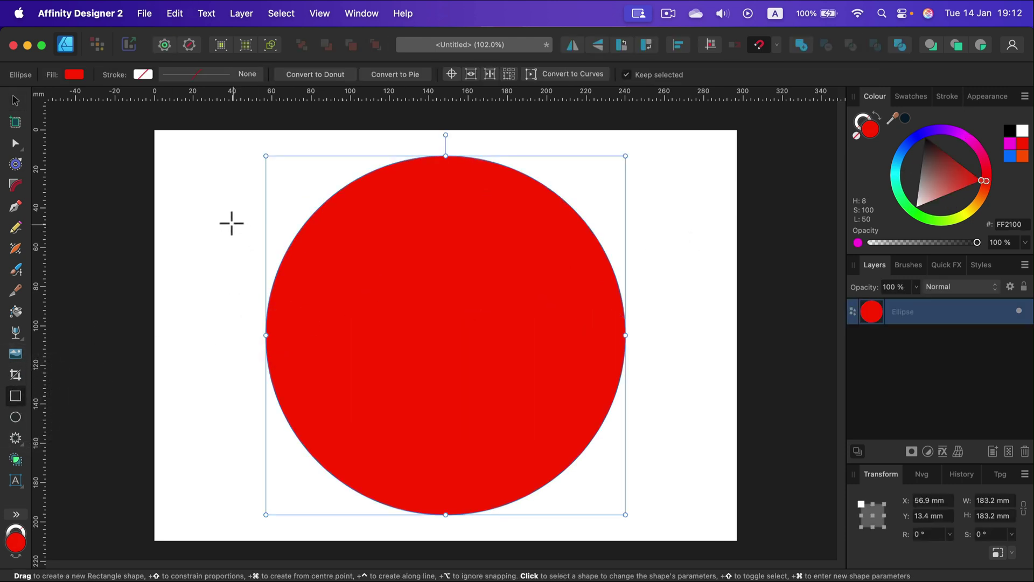
Step: Draw a centred magenta rectangle over the circle's upper part and intersect the two shapes
{"action": "left_click_drag", "start_coordinate": [220, 140], "coordinate": [690, 412]}
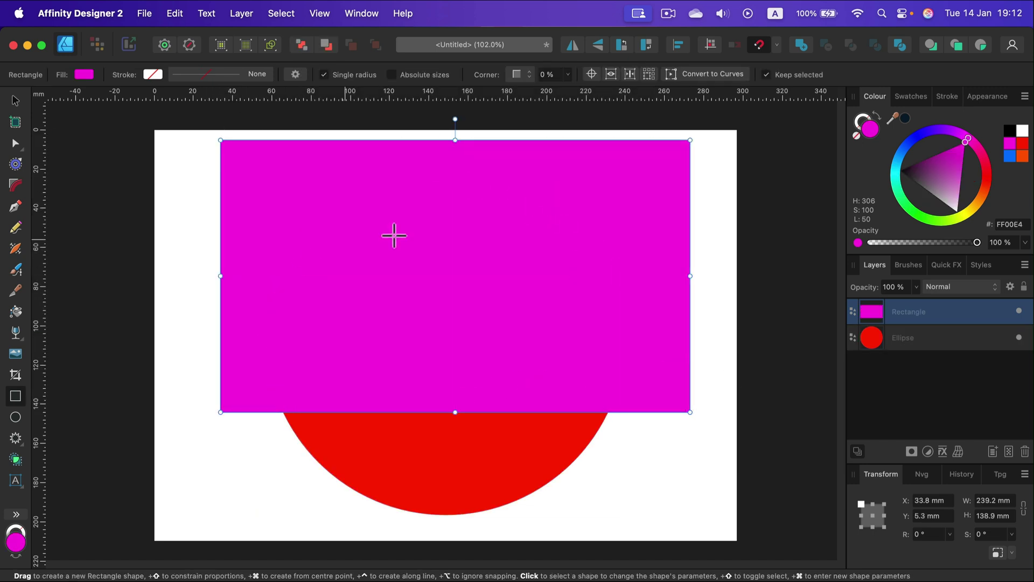
{"action": "left_click", "coordinate": [15, 101]}
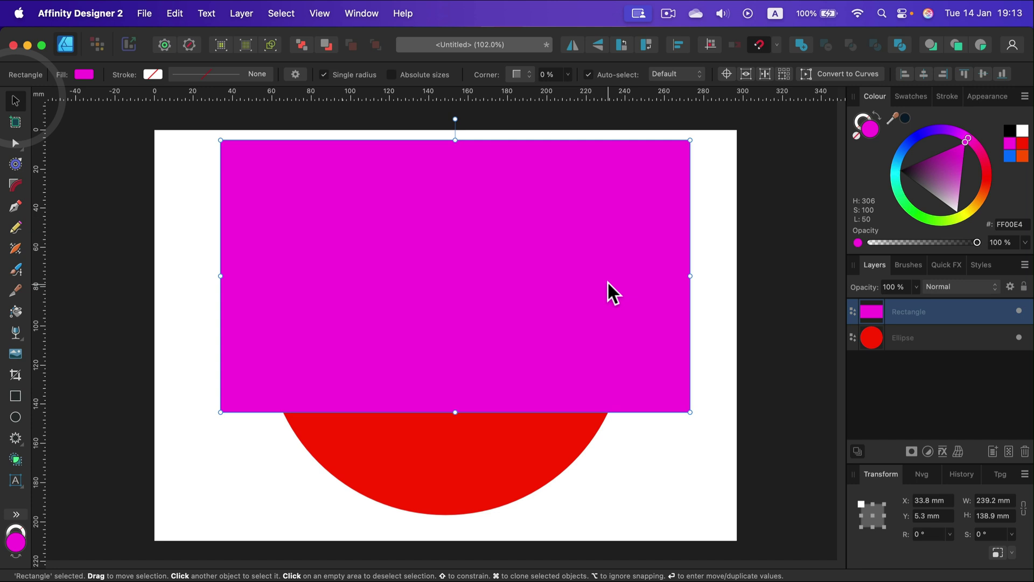
{"action": "left_click_drag", "start_coordinate": [608, 282], "coordinate": [599, 283]}
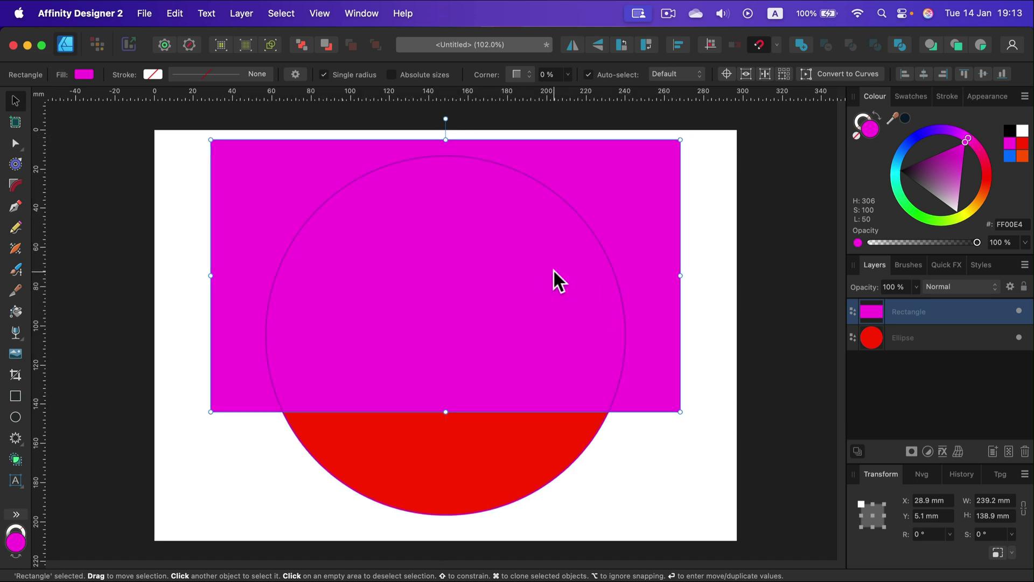
{"action": "left_click", "coordinate": [955, 337], "text": "shift"}
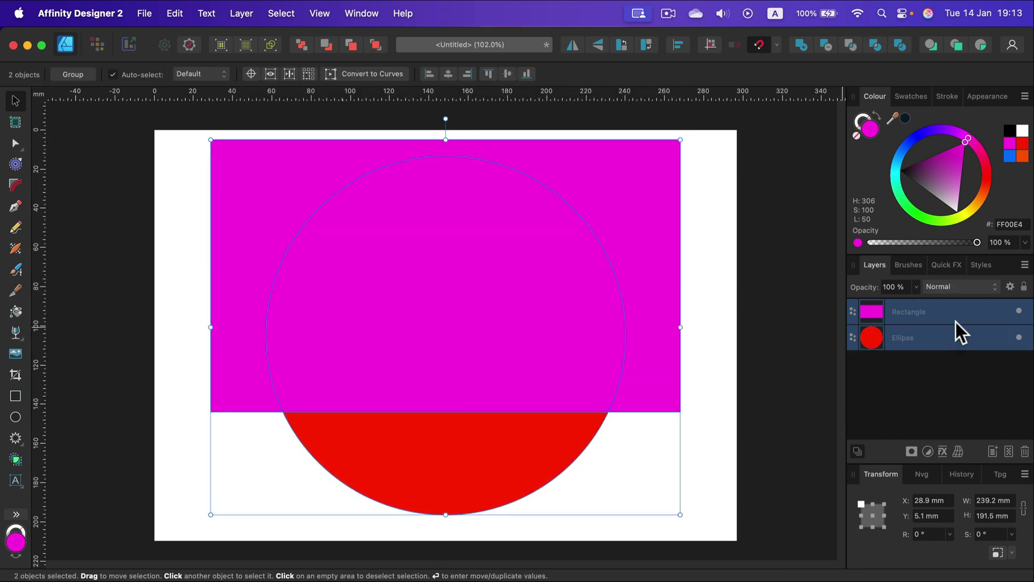
{"action": "left_click", "coordinate": [846, 42]}
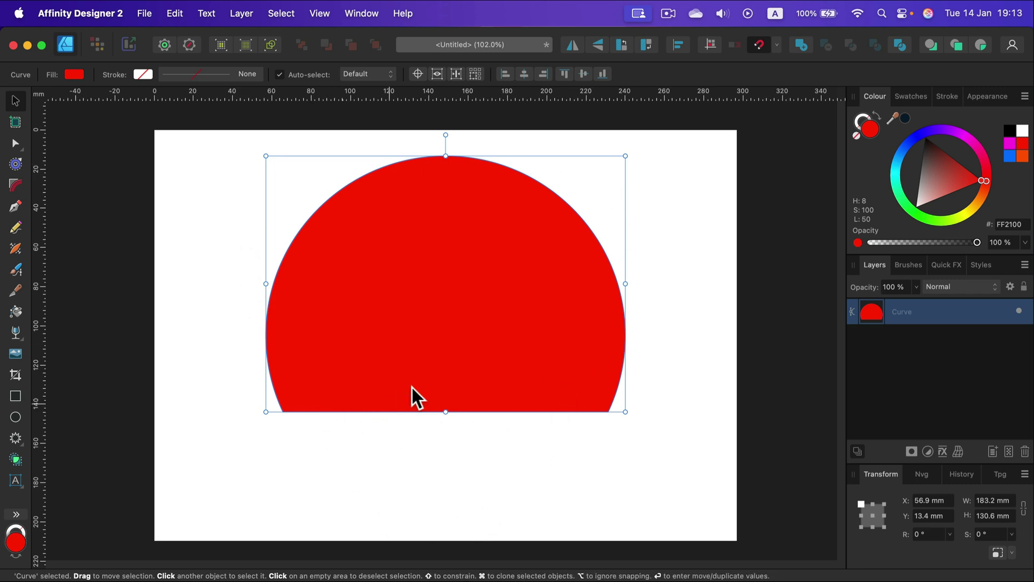
Step: Revert to the separate shapes and shrink the rectangle to 28.6 mm high over the circle
{"action": "left_click_drag", "start_coordinate": [389, 283], "coordinate": [404, 299]}
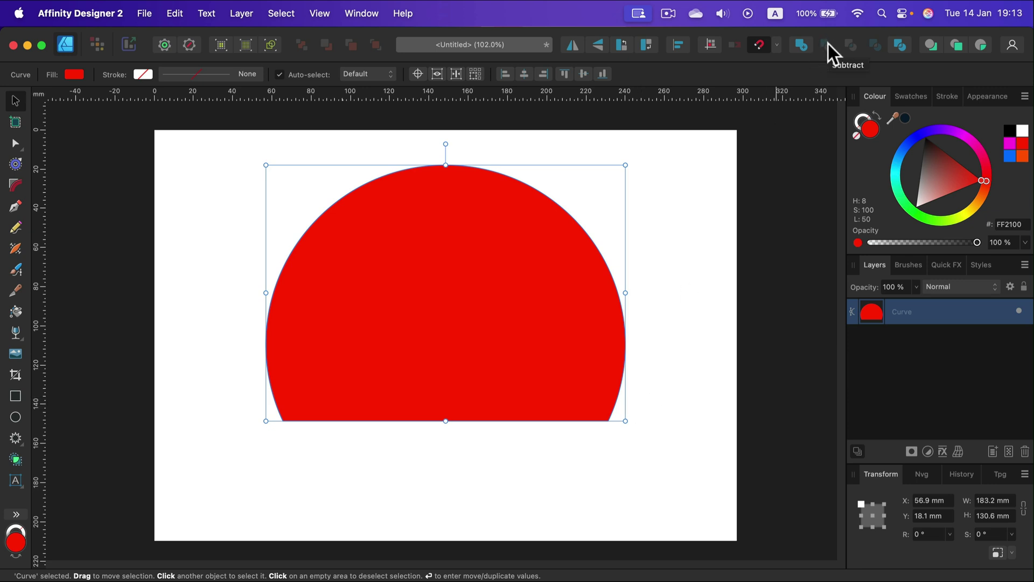
{"action": "key", "text": "super+z"}
{"action": "key", "text": "super+z"}
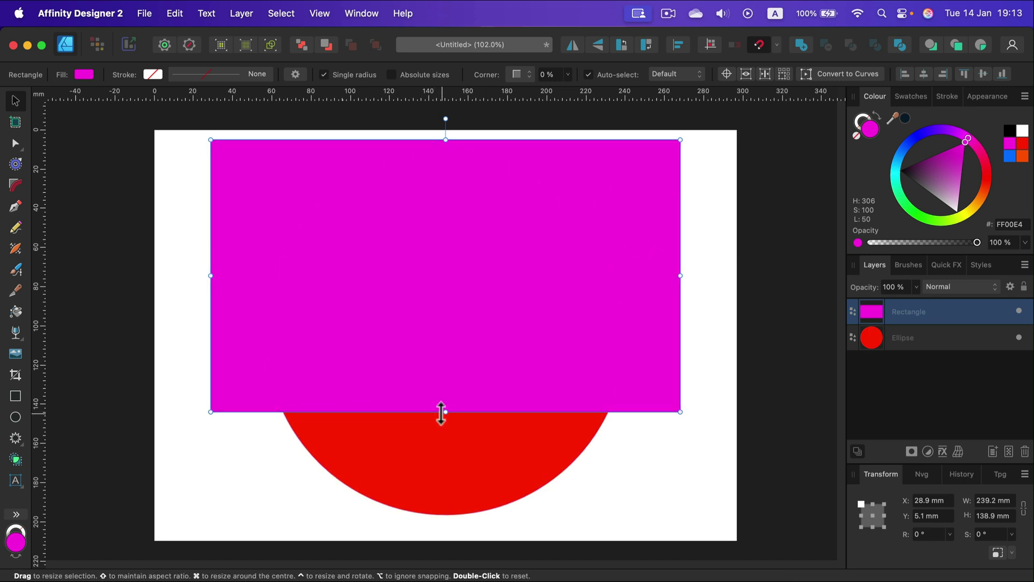
{"action": "left_click_drag", "start_coordinate": [445, 411], "coordinate": [470, 197]}
{"action": "left_click_drag", "start_coordinate": [567, 176], "coordinate": [473, 282]}
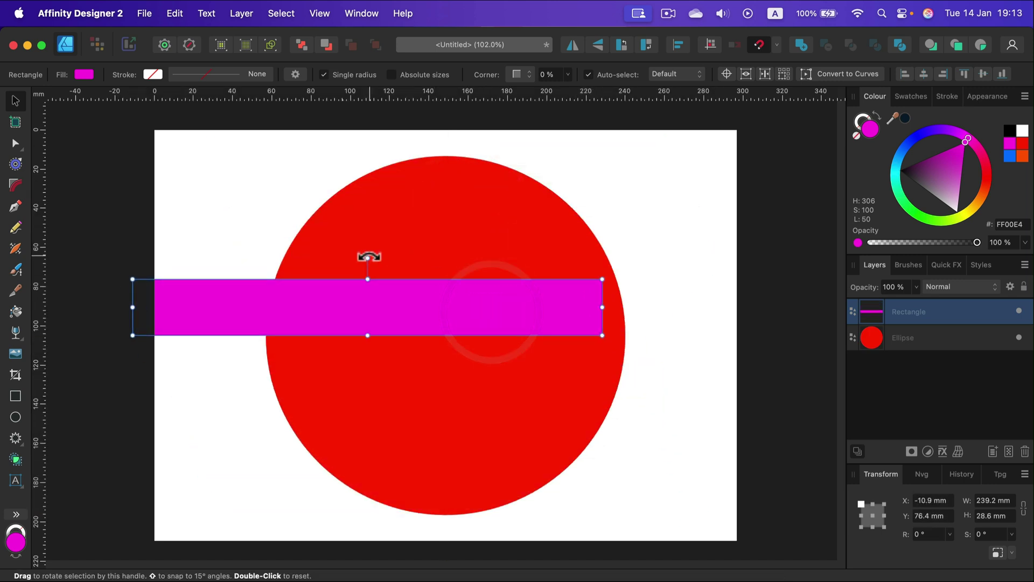
Step: Rotate the strip to 90° along the circle's left edge and subtract it from the circle
{"action": "left_click_drag", "start_coordinate": [370, 257], "coordinate": [232, 293]}
{"action": "left_click_drag", "start_coordinate": [330, 280], "coordinate": [292, 296]}
{"action": "left_click", "coordinate": [434, 285], "text": "shift"}
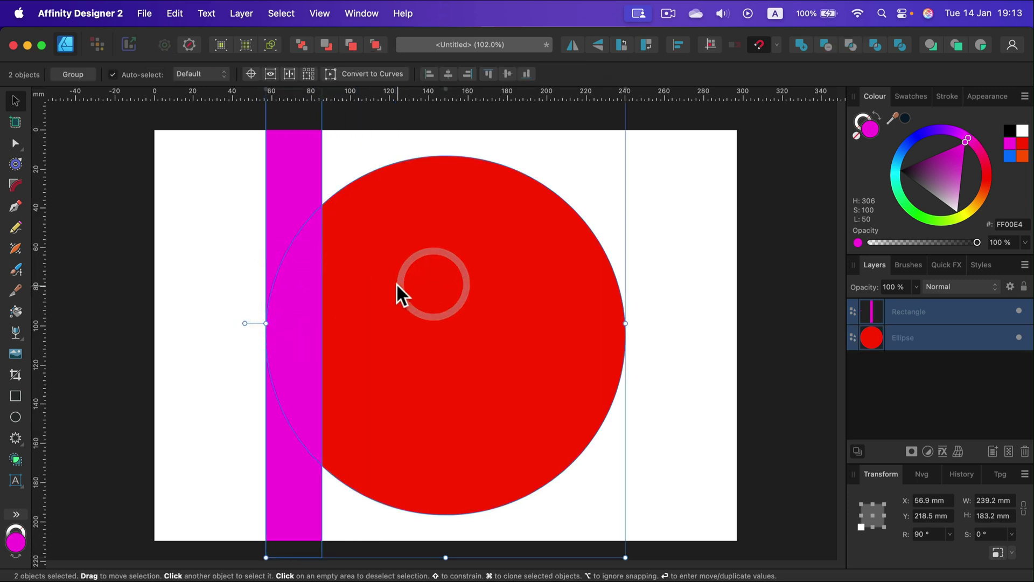
{"action": "left_click", "coordinate": [826, 47]}
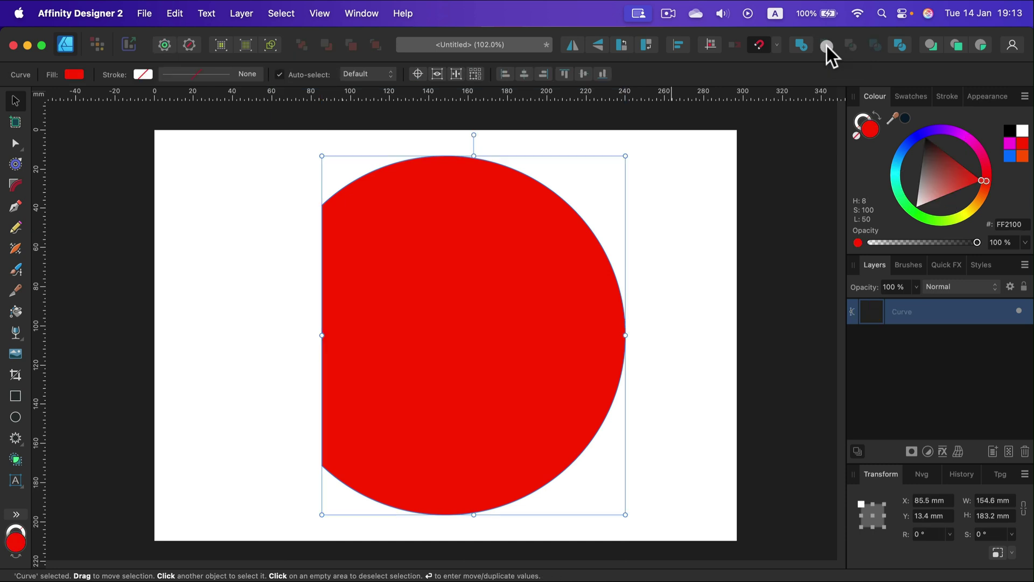
{"action": "left_click", "coordinate": [684, 231]}
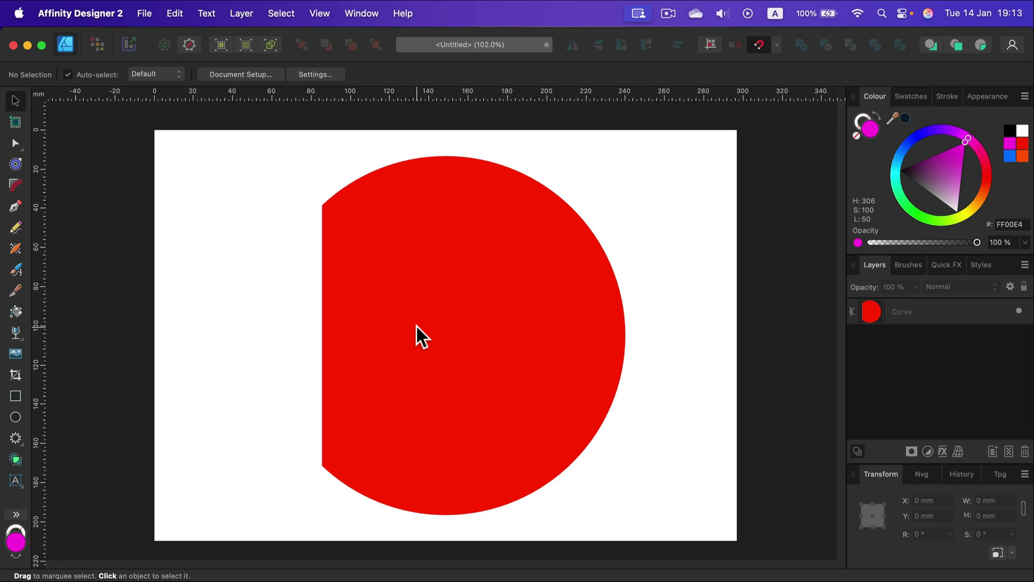
Step: Undo the cut and narrow the magenta rectangle to a thin strip at the circle's centre
{"action": "key", "text": "super+z"}
{"action": "key", "text": "super+z"}
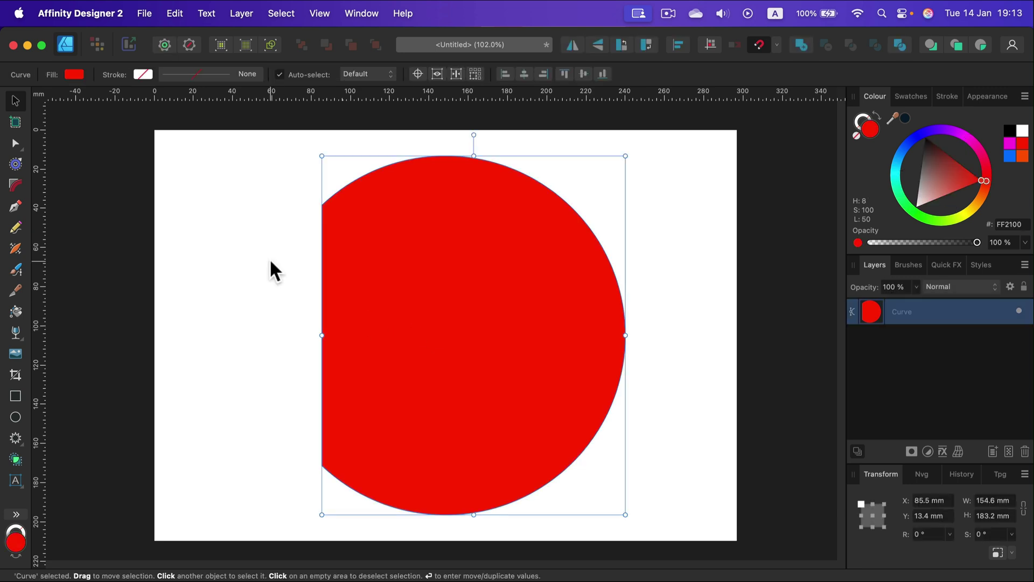
{"action": "left_click", "coordinate": [224, 182]}
{"action": "left_click", "coordinate": [290, 182]}
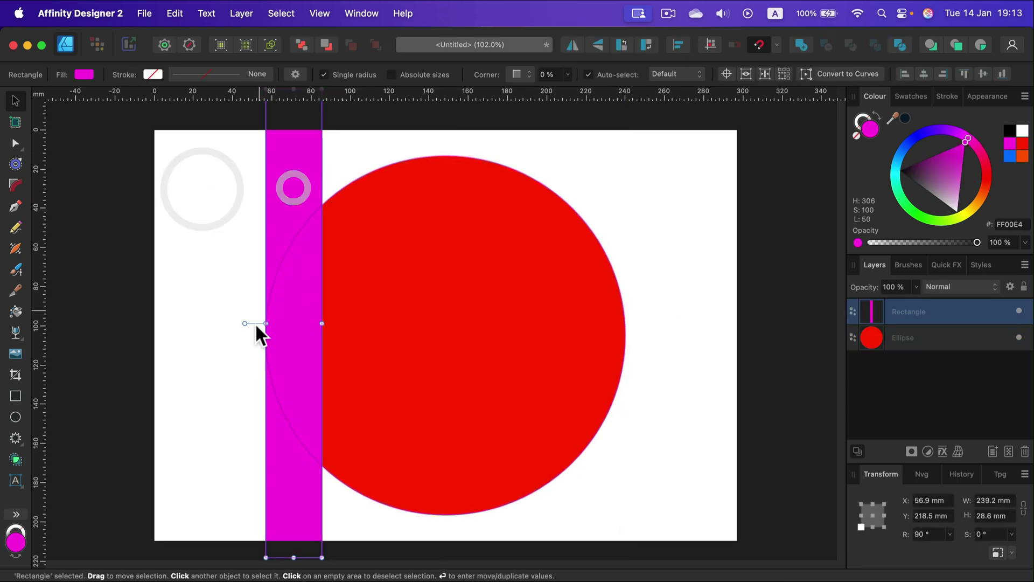
{"action": "left_click_drag", "start_coordinate": [265, 335], "coordinate": [446, 347]}
Step: Subtract the 1.4 mm strip from the red circle and inspect the split curve's nodes
{"action": "left_click", "coordinate": [521, 321], "text": "shift"}
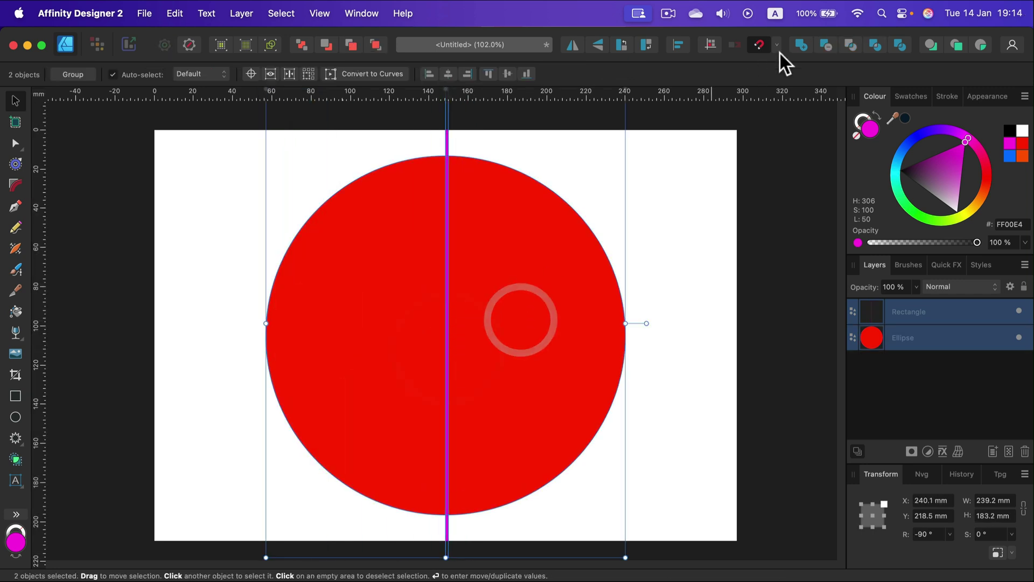
{"action": "left_click", "coordinate": [826, 45]}
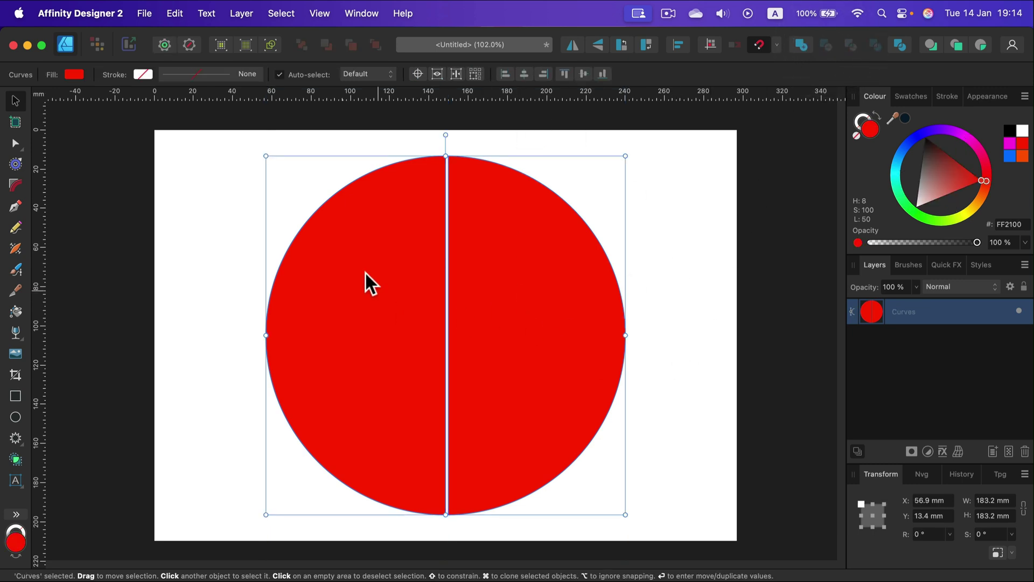
{"action": "left_click", "coordinate": [644, 222]}
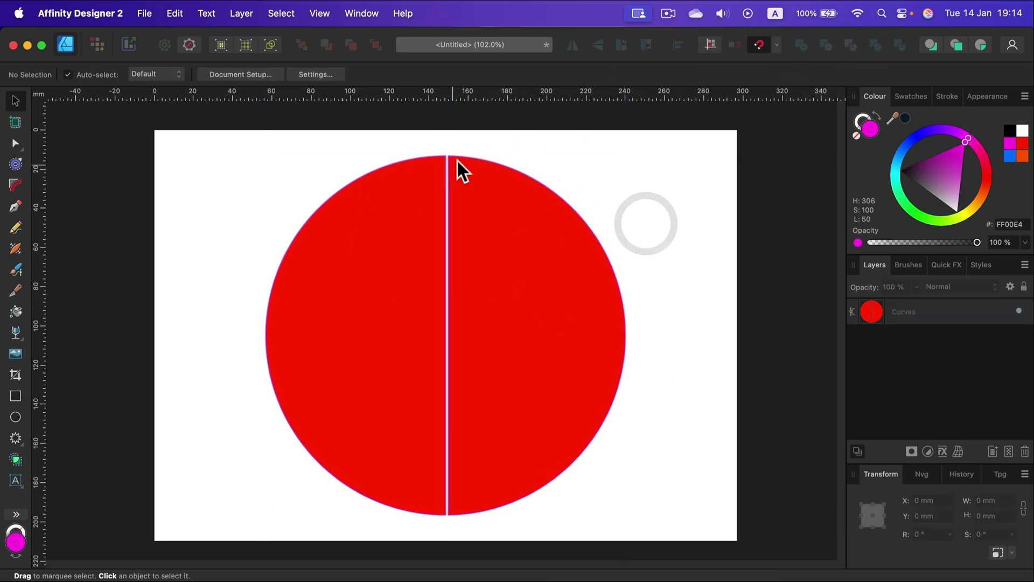
{"action": "double_click", "coordinate": [509, 201]}
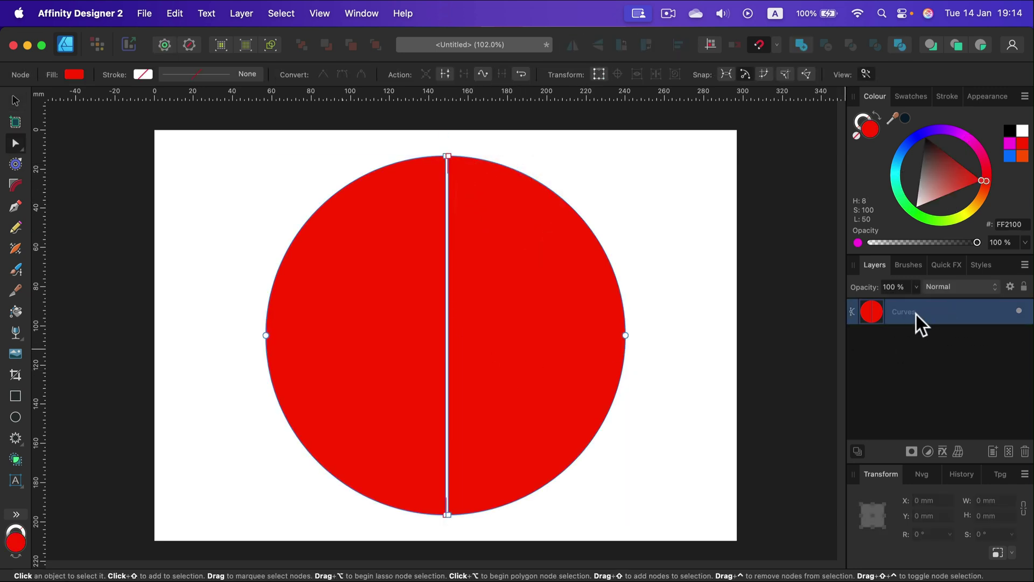
{"action": "key", "text": "v"}
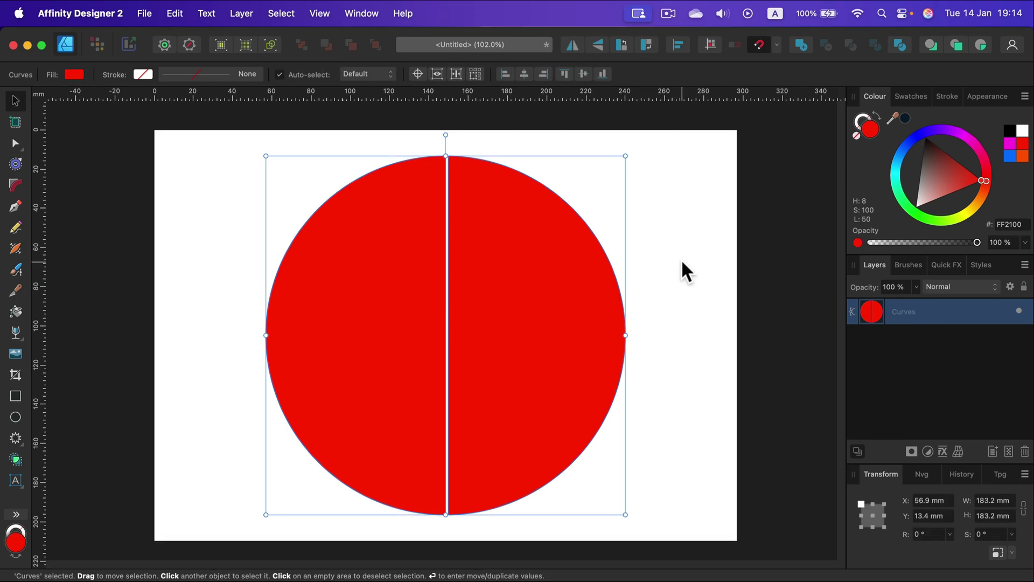
Step: Undo back to the separate Rectangle and Ellipse shapes
{"action": "left_click", "coordinate": [680, 260]}
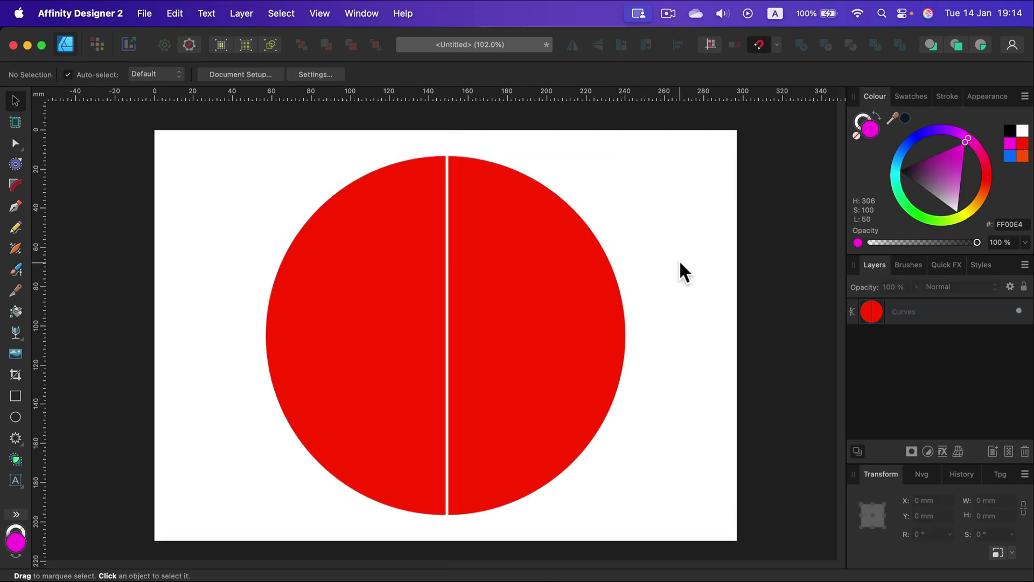
{"action": "key", "text": "super+z"}
{"action": "left_click", "coordinate": [678, 257]}
{"action": "key", "text": "super+z"}
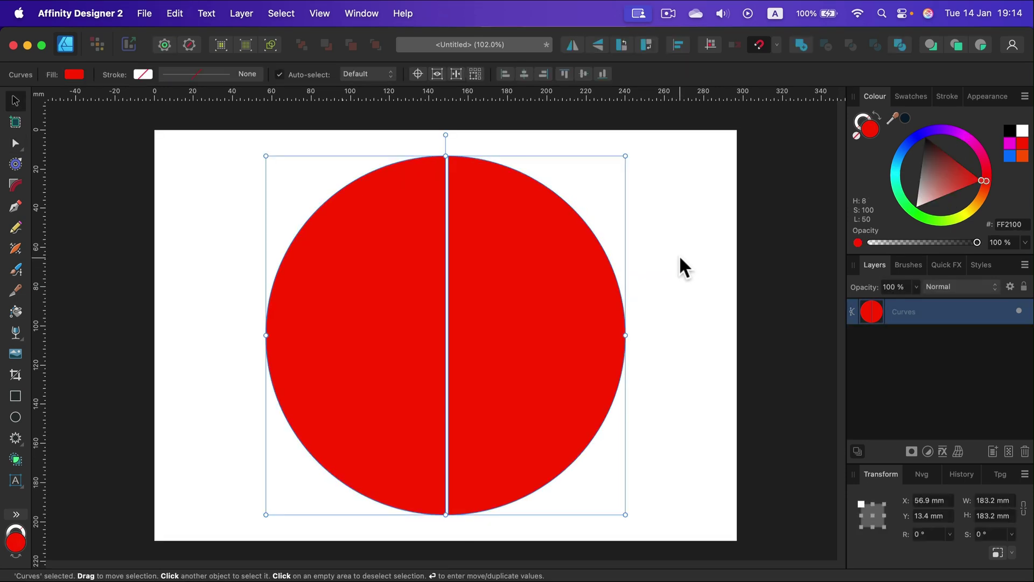
{"action": "left_click", "coordinate": [679, 254]}
{"action": "key", "text": "super+z"}
{"action": "key", "text": "super+z"}
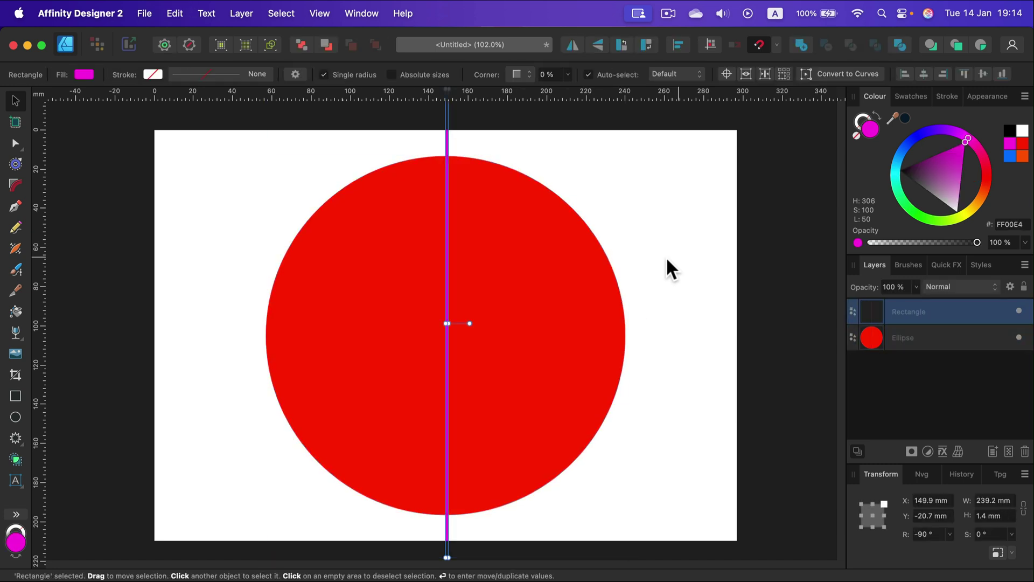
Step: With Rectangle and Ellipse selected, use Shape Builder's create mode on the left and right halves, then hide the layers
{"action": "left_click", "coordinate": [545, 176]}
{"action": "left_click", "coordinate": [900, 311]}
{"action": "left_click", "coordinate": [942, 339], "text": "shift"}
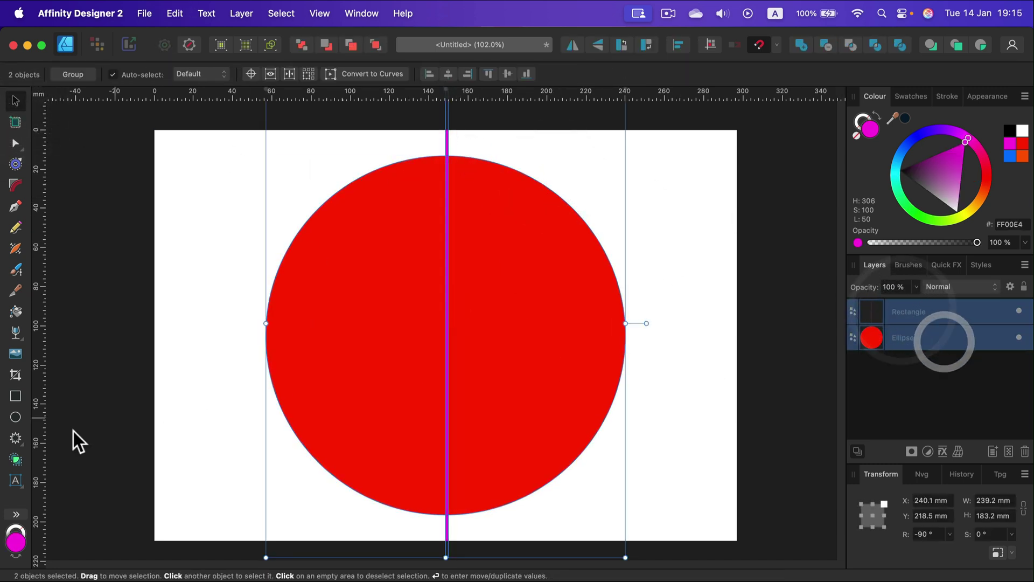
{"action": "left_click", "coordinate": [16, 460]}
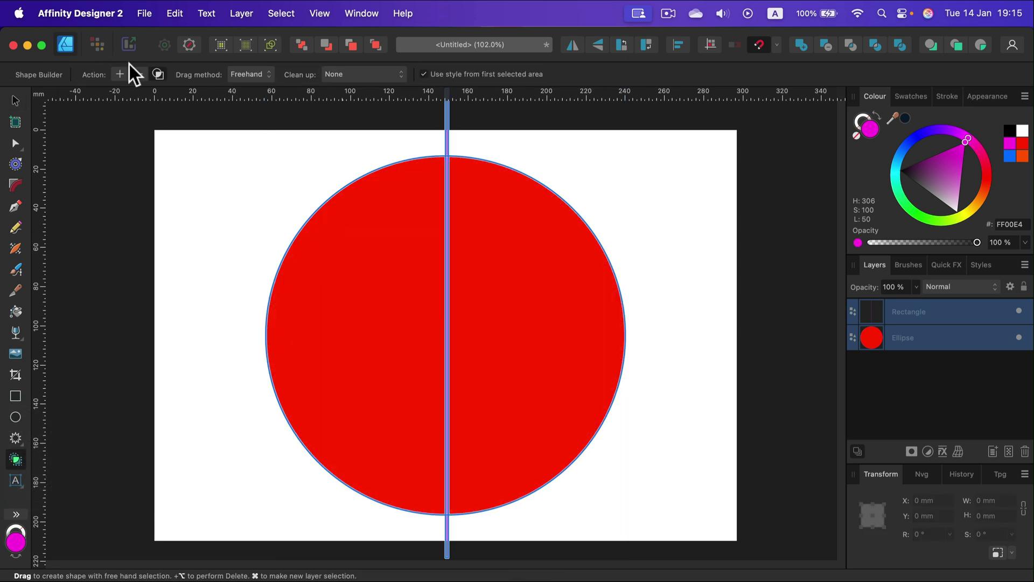
{"action": "left_click", "coordinate": [159, 74]}
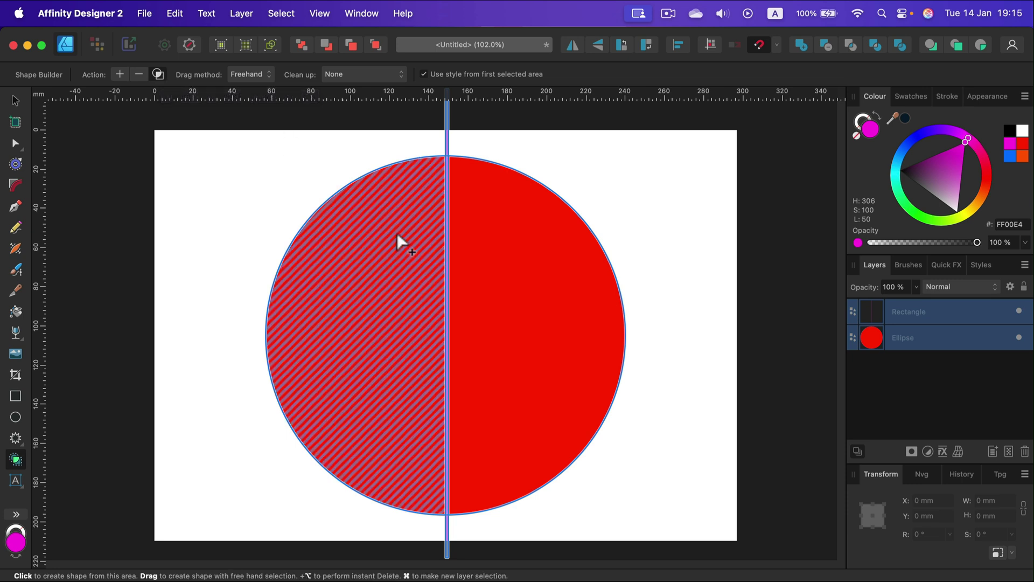
{"action": "left_click", "coordinate": [391, 243]}
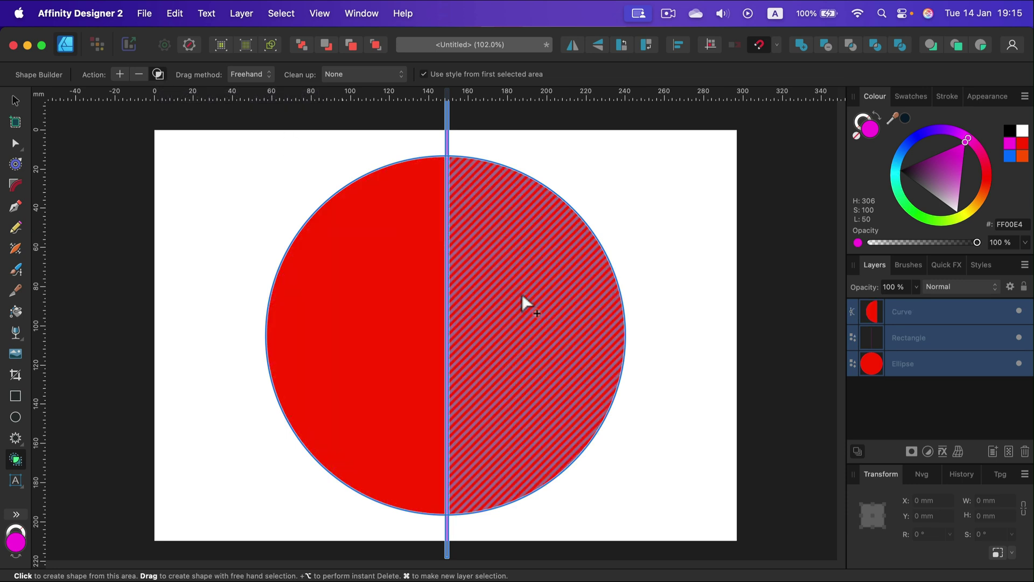
{"action": "left_click", "coordinate": [524, 303]}
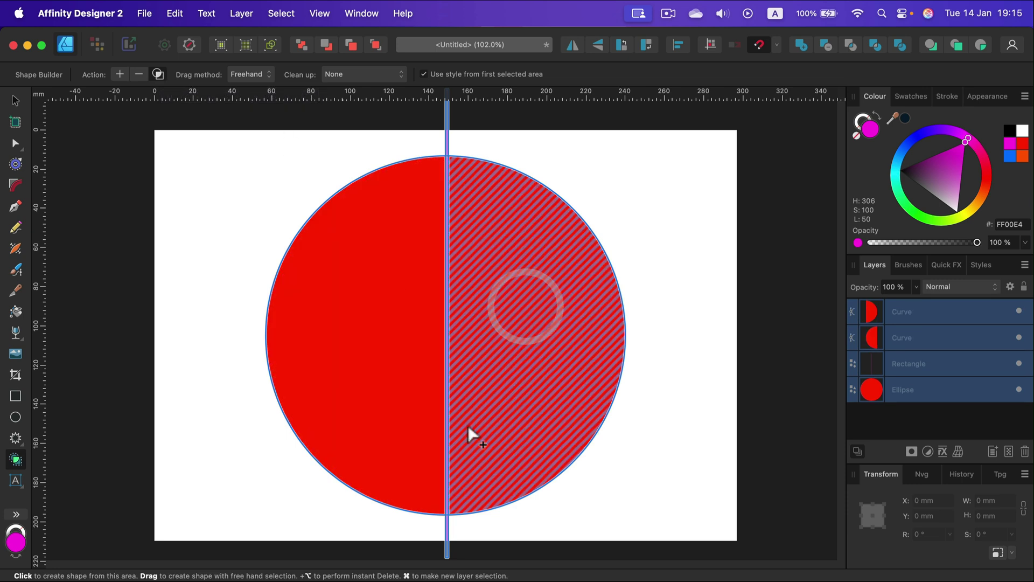
{"action": "left_click", "coordinate": [1019, 364]}
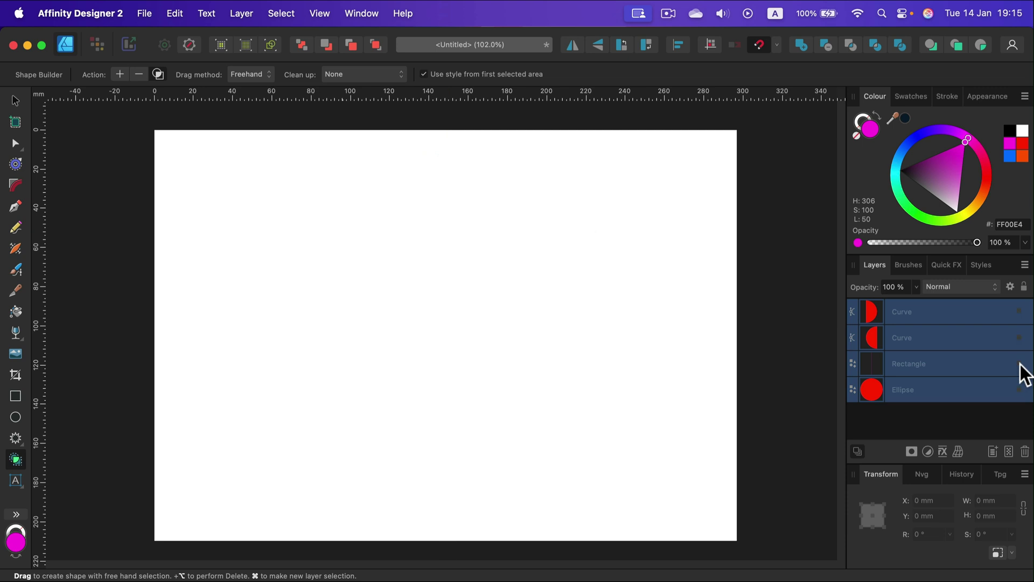
Step: Show both half-circle layers, then move the right half right and tilt it to -28.8°
{"action": "left_click", "coordinate": [1019, 337]}
{"action": "left_click", "coordinate": [1019, 337], "text": "alt"}
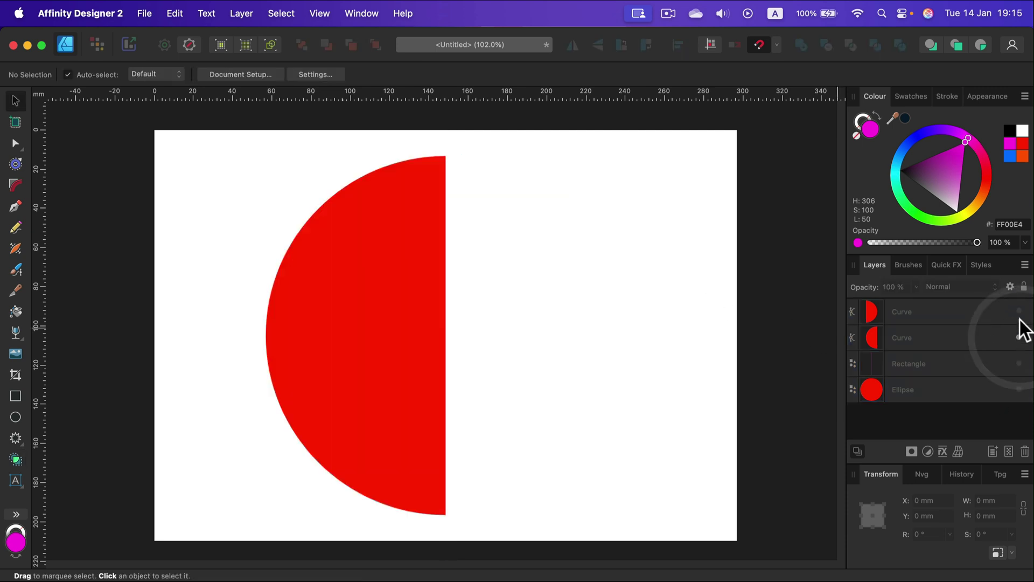
{"action": "left_click", "coordinate": [1019, 311]}
{"action": "left_click", "coordinate": [554, 270]}
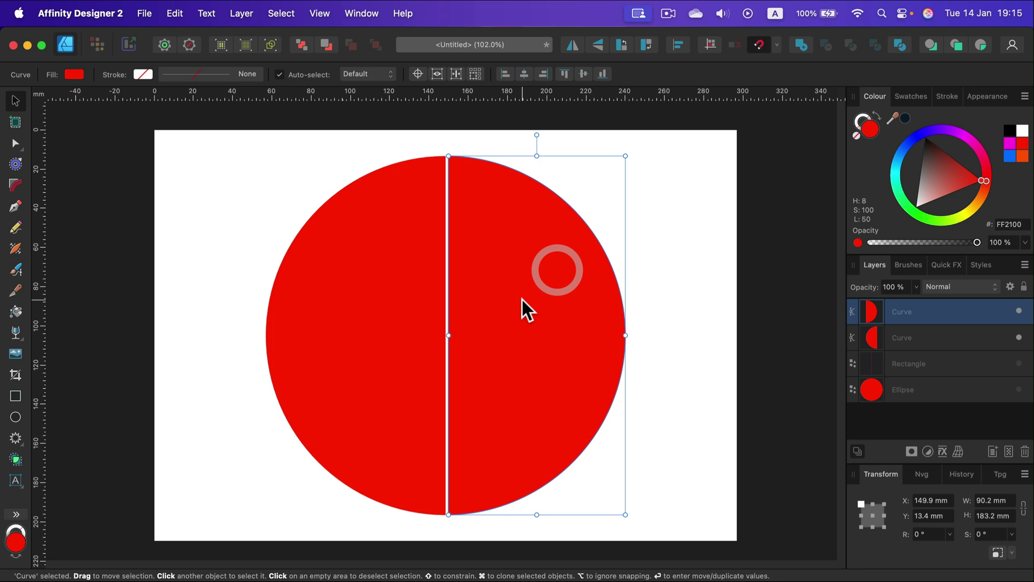
{"action": "left_click_drag", "start_coordinate": [526, 307], "coordinate": [547, 298]}
{"action": "left_click_drag", "start_coordinate": [561, 130], "coordinate": [632, 195]}
Step: Move the left half-circle left and slightly down, then reselect the tilted right half
{"action": "left_click", "coordinate": [394, 231]}
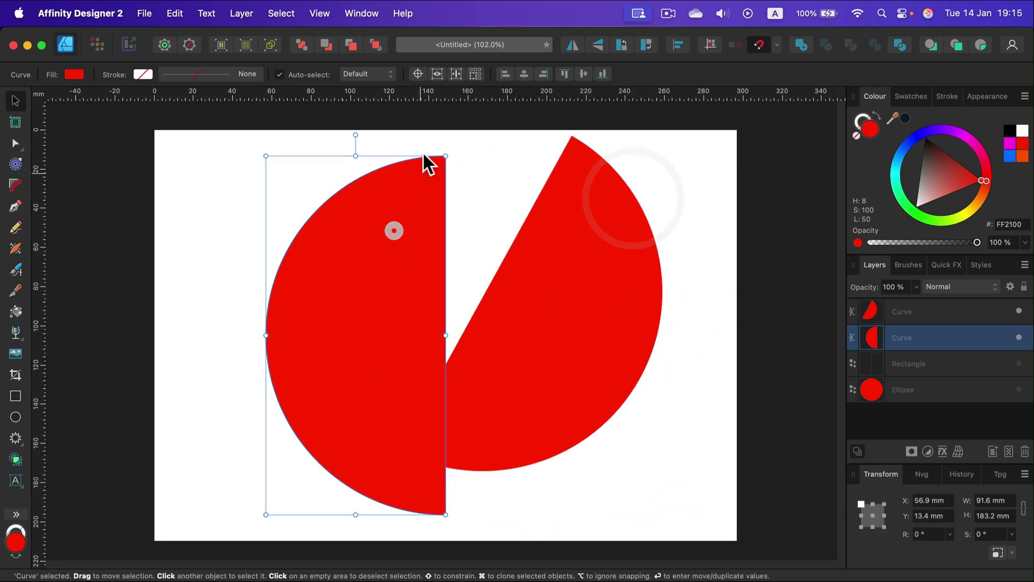
{"action": "left_click_drag", "start_coordinate": [341, 182], "coordinate": [362, 234]}
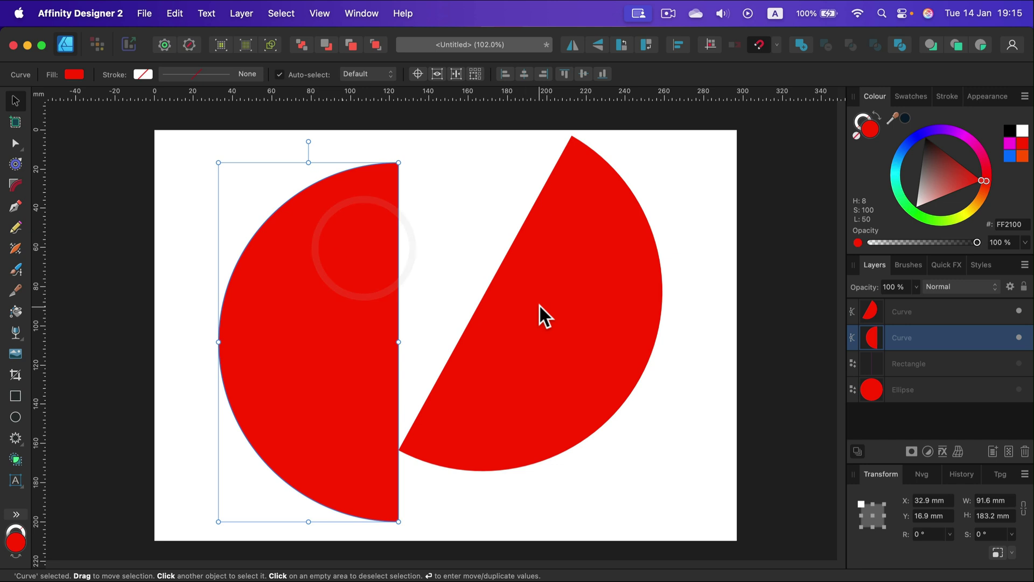
{"action": "left_click", "coordinate": [557, 308]}
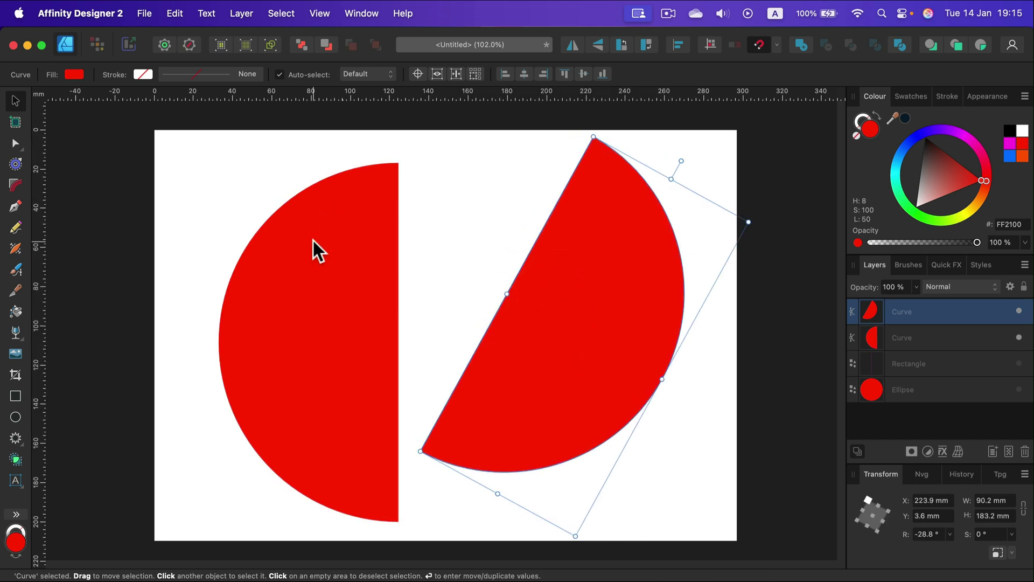